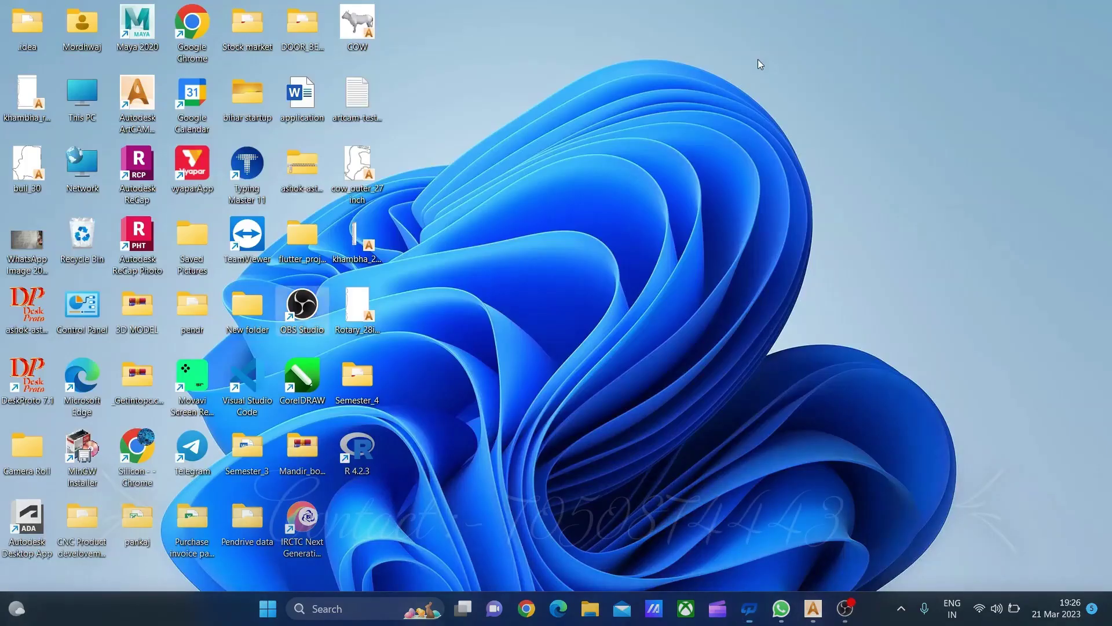
# - Create a new untitled 1000 × 1000 mm model in millimetres with a blank wooden panel
pyautogui.rightClick(759, 61)
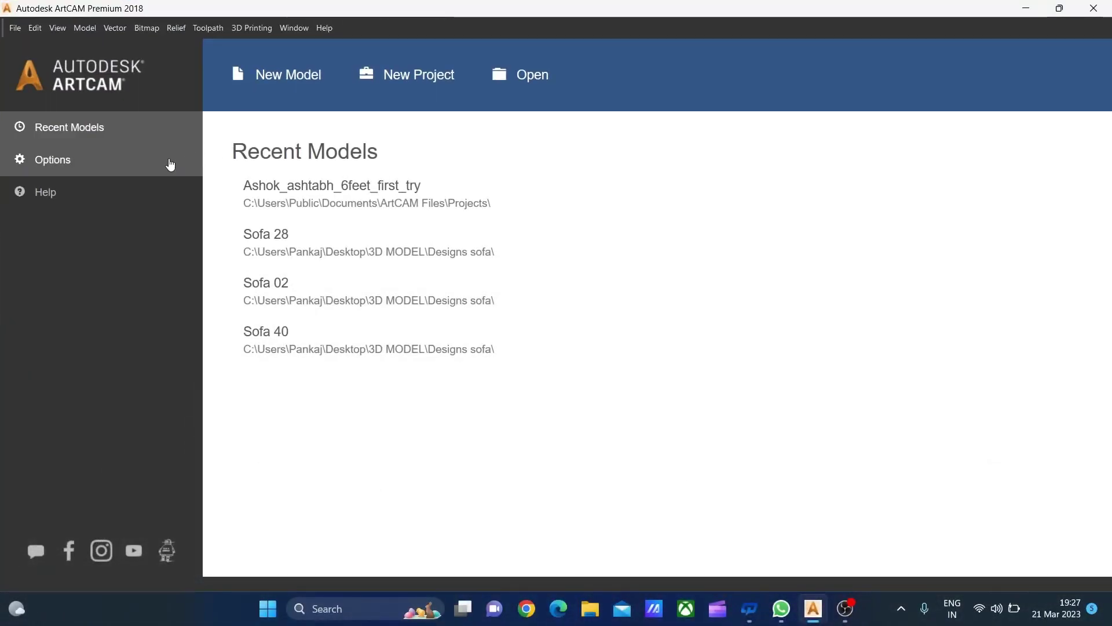
pyautogui.click(306, 91)
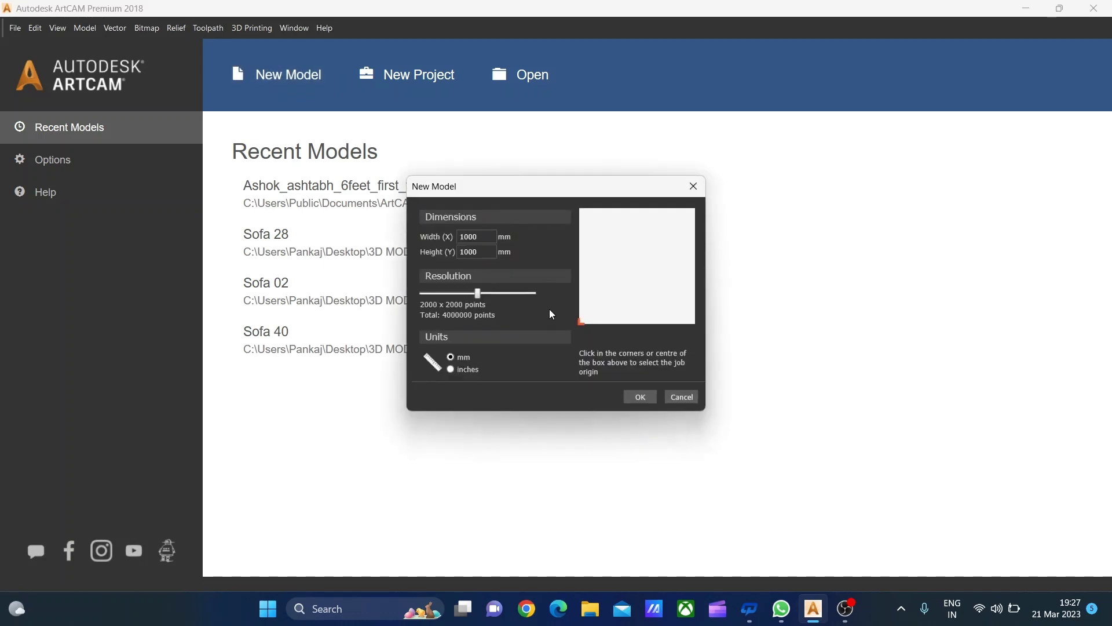
pyautogui.click(642, 398)
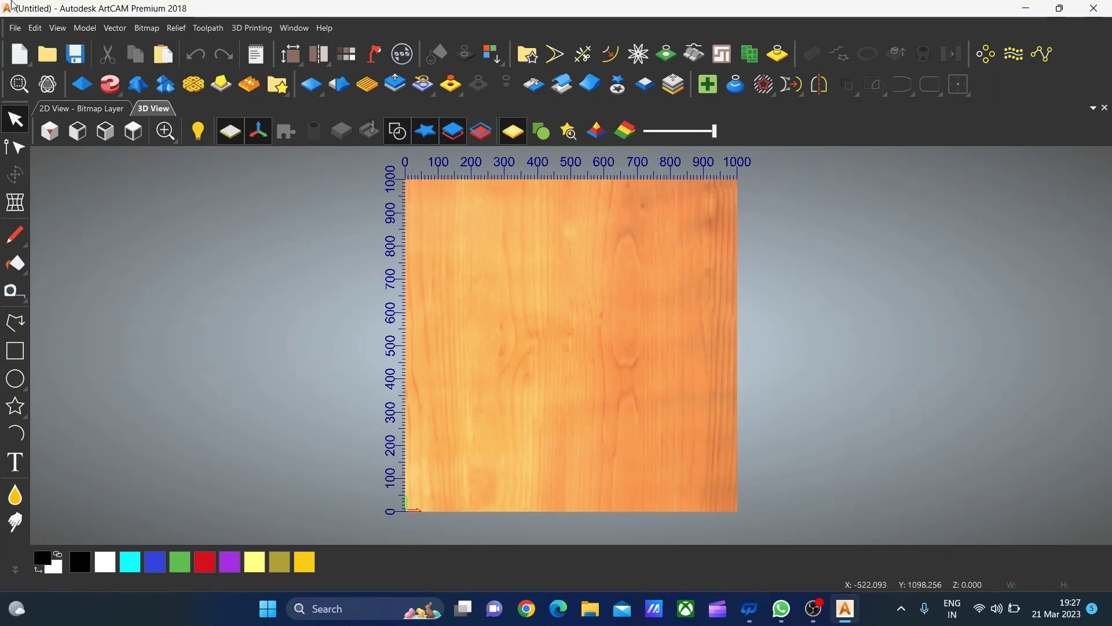
# - Try Two Rail Sweep, then return to the Extrude relief tool with Add combine mode
pyautogui.click(119, 93)
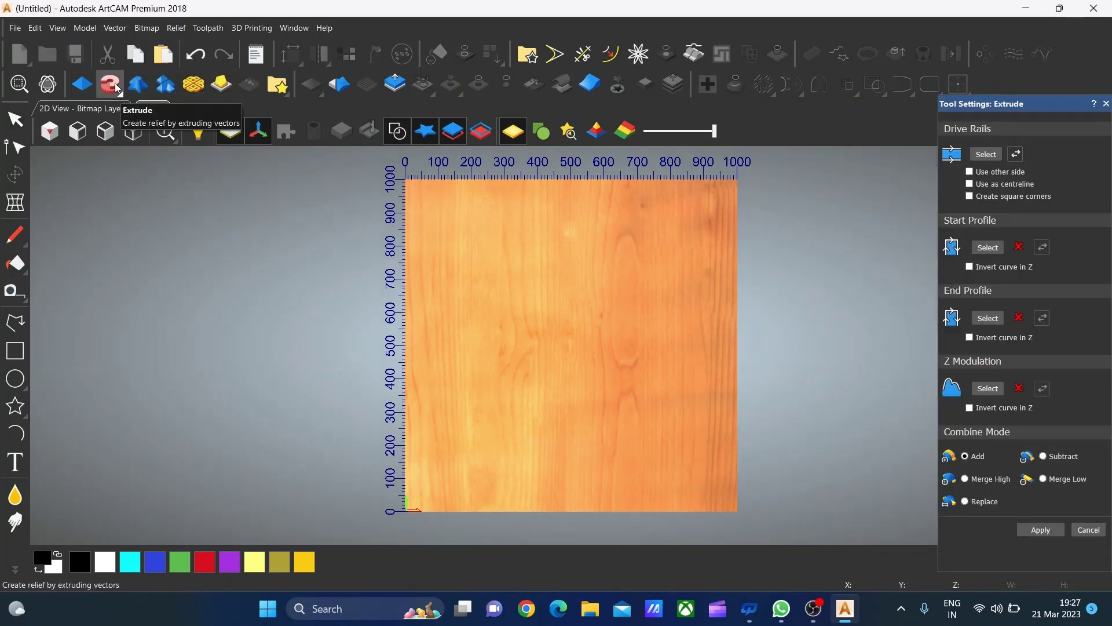
pyautogui.moveTo(119, 89); pyautogui.dragTo(109, 142)
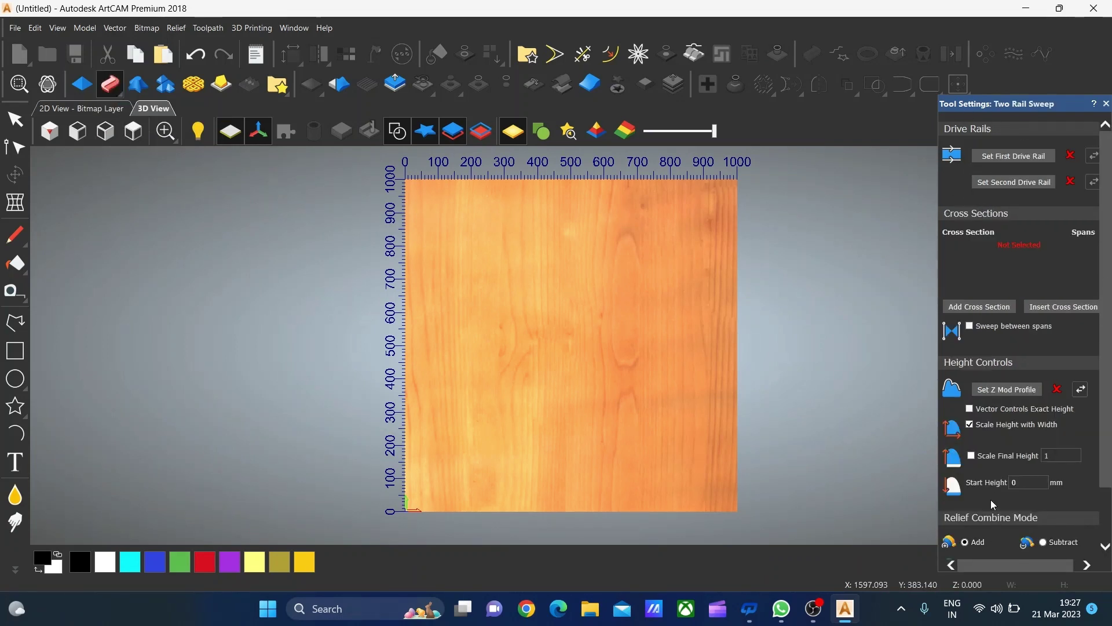
pyautogui.click(120, 92)
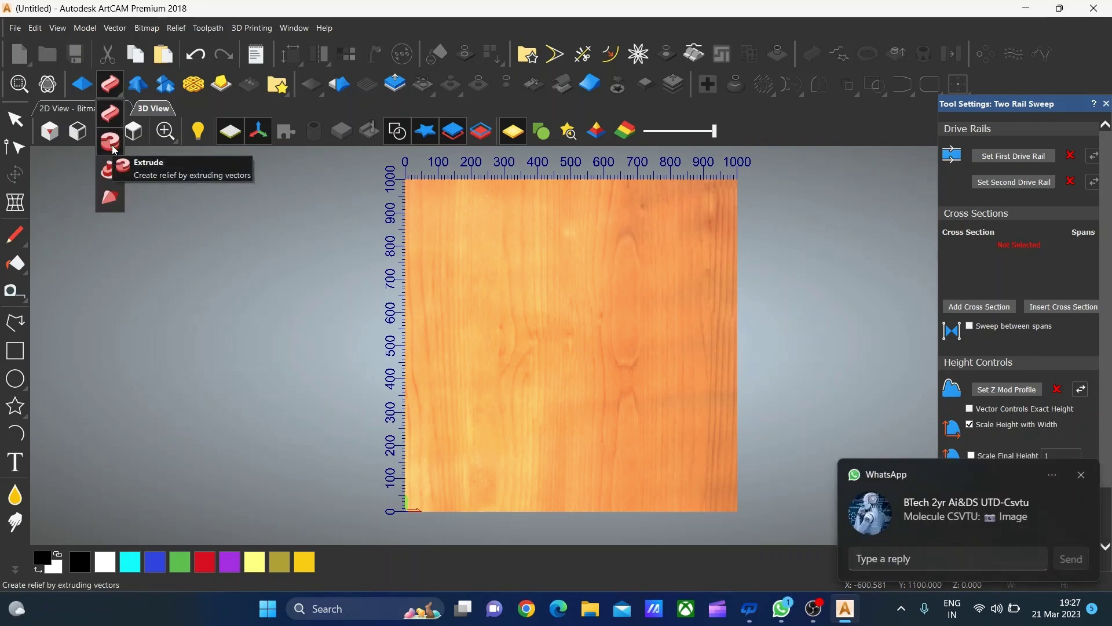
pyautogui.click(1083, 478)
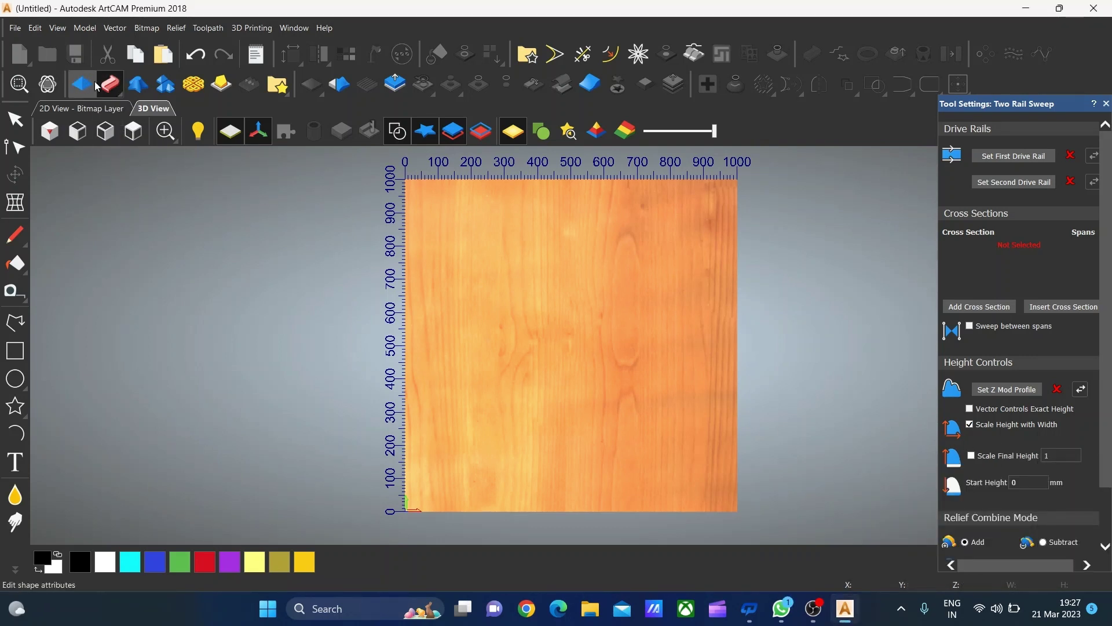
pyautogui.click(119, 97)
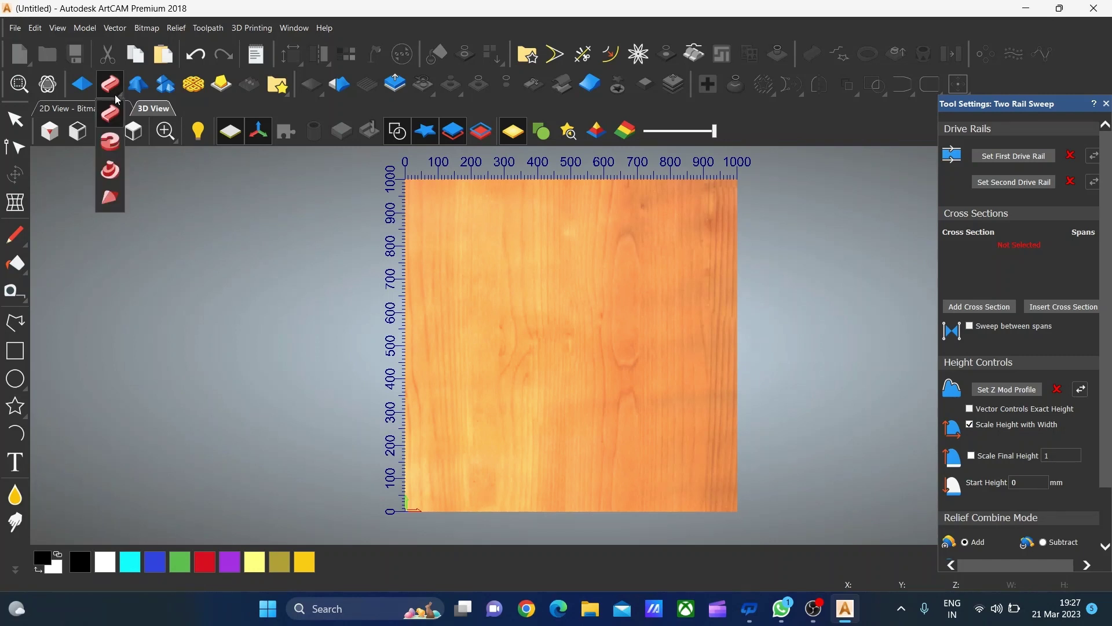
pyautogui.click(112, 143)
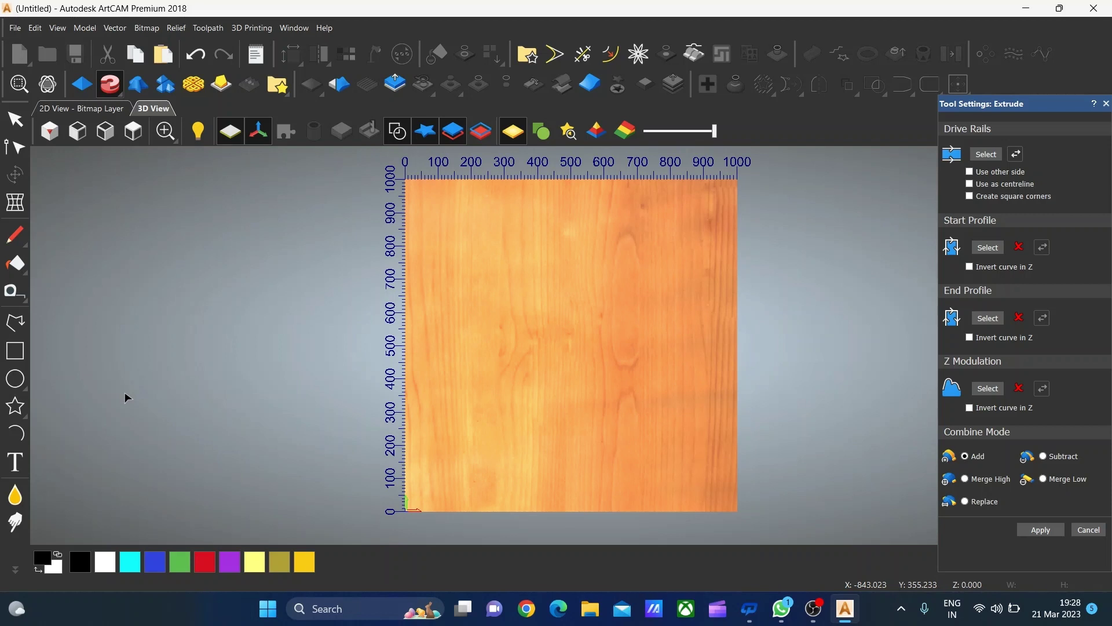
# - Draw a rectangle about 732.558 × 636.628 mm centred near X 486, Y 534
pyautogui.click(15, 350)
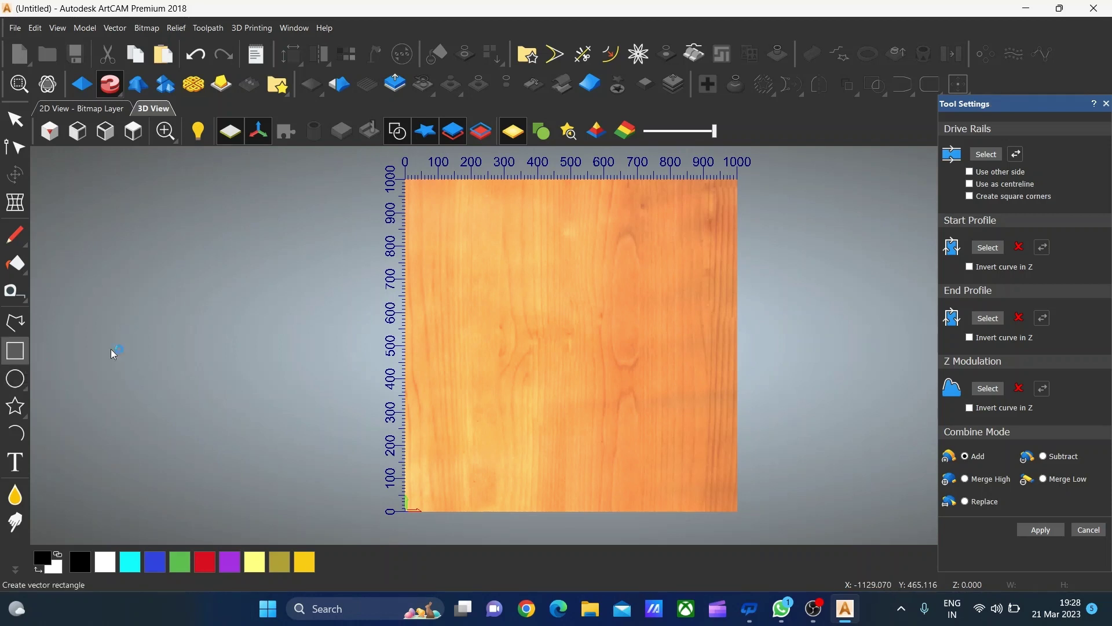
pyautogui.moveTo(445, 228)
pyautogui.mouseDown()
pyautogui.moveTo(631, 434)
pyautogui.moveTo(689, 440)
pyautogui.mouseUp()
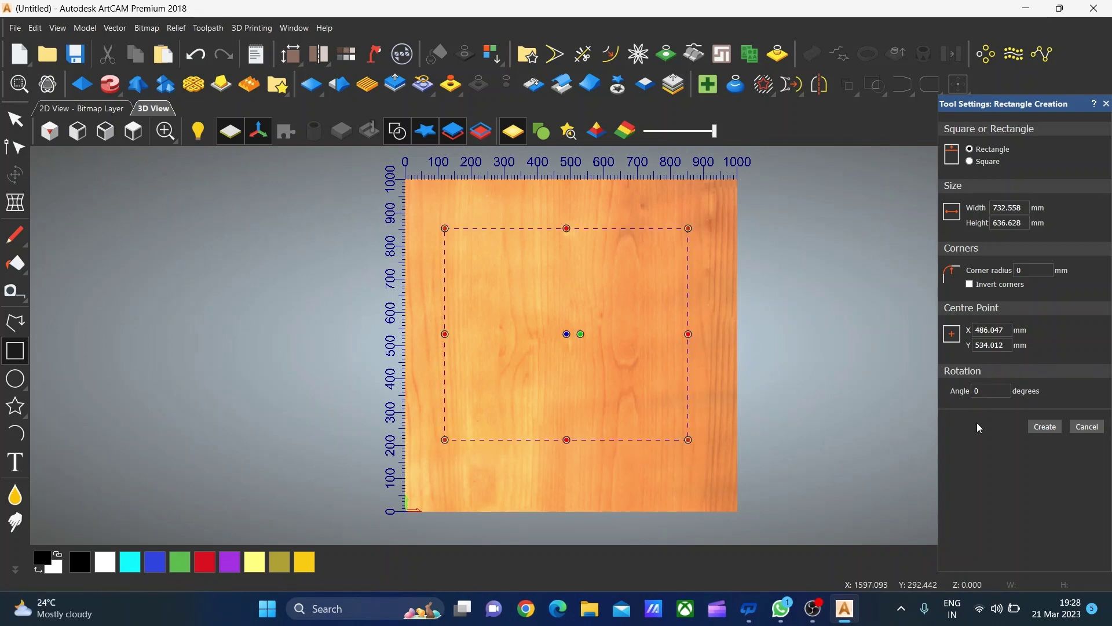
pyautogui.click(1044, 426)
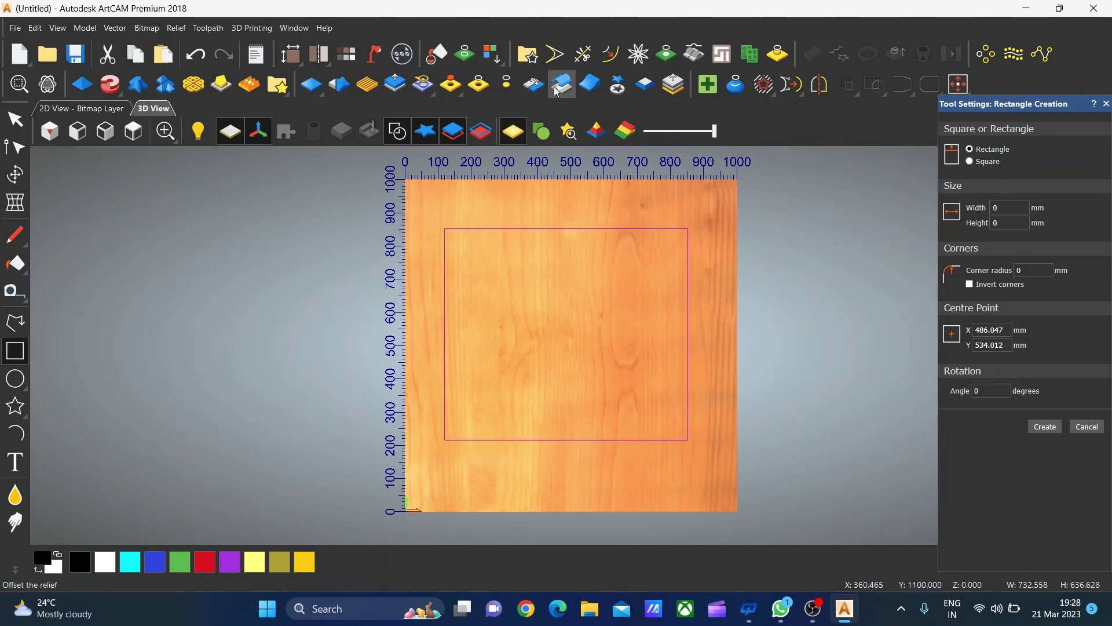
# - Offset the rectangle 30 mm inwards with radiused corners
pyautogui.click(615, 60)
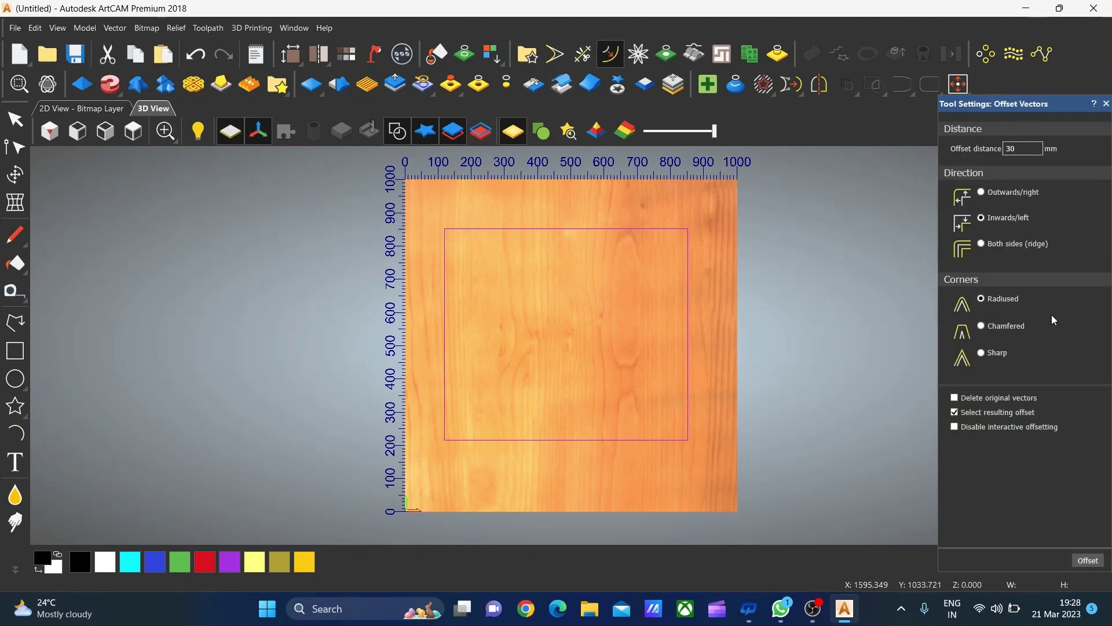
pyautogui.click(1078, 563)
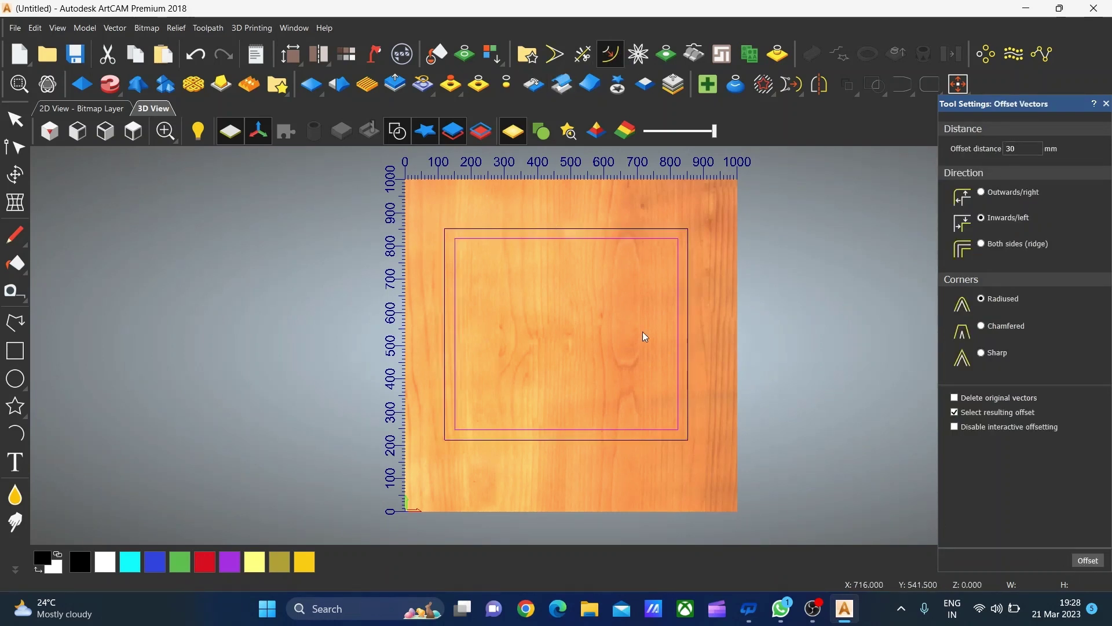
pyautogui.scroll(1, 669, 369)
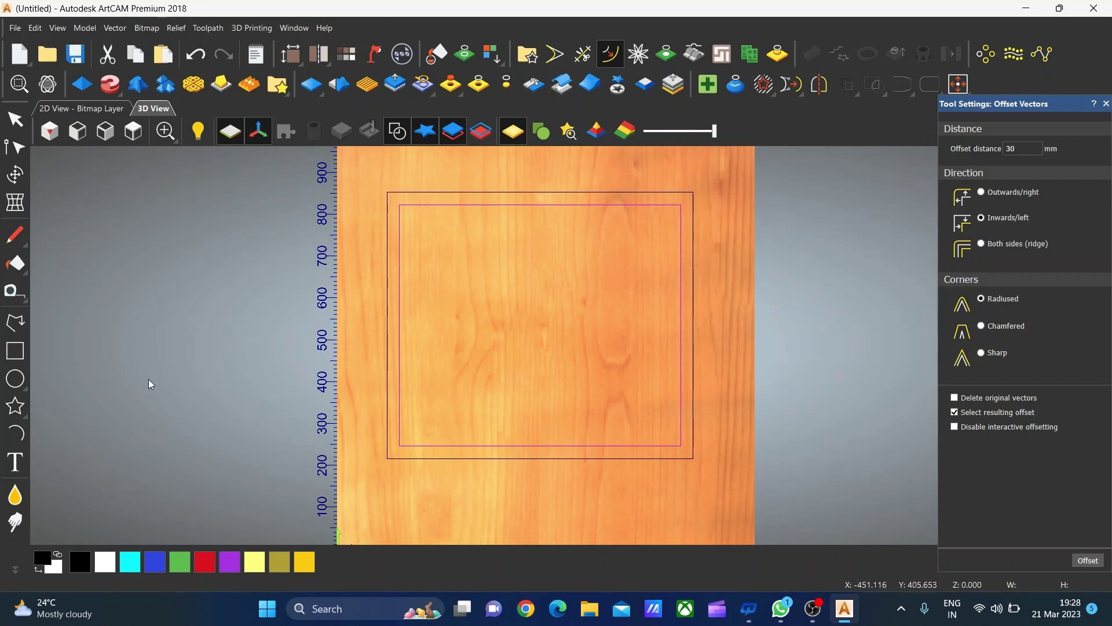
# - Start a polyline profile with two points up the outer rectangle's left edge
pyautogui.click(15, 322)
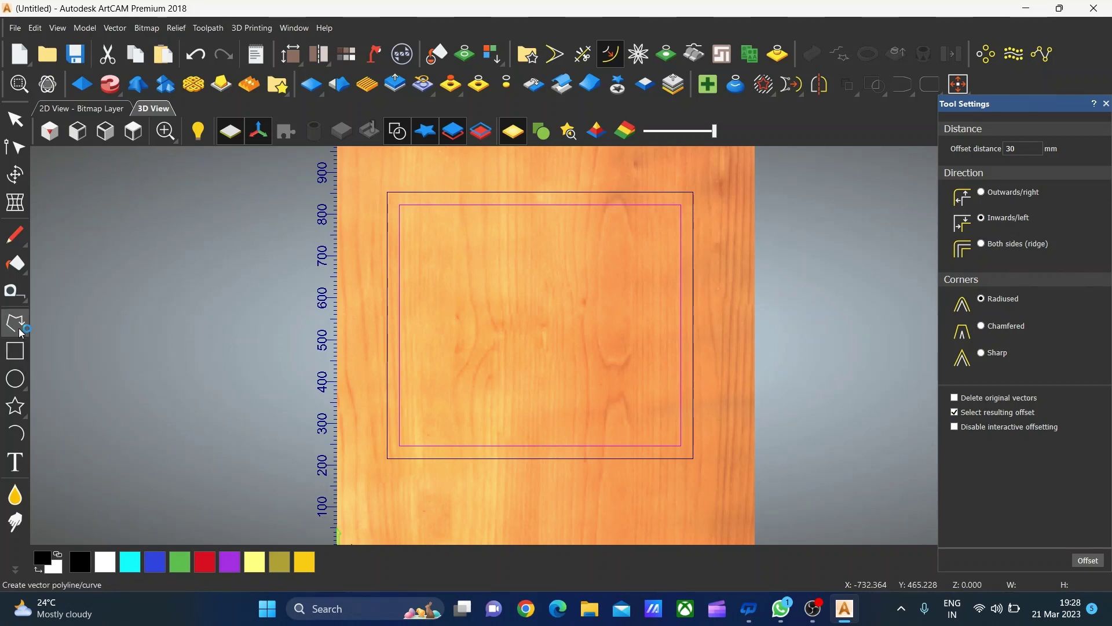
pyautogui.scroll(2, 391, 292)
pyautogui.scroll(2, 384, 296)
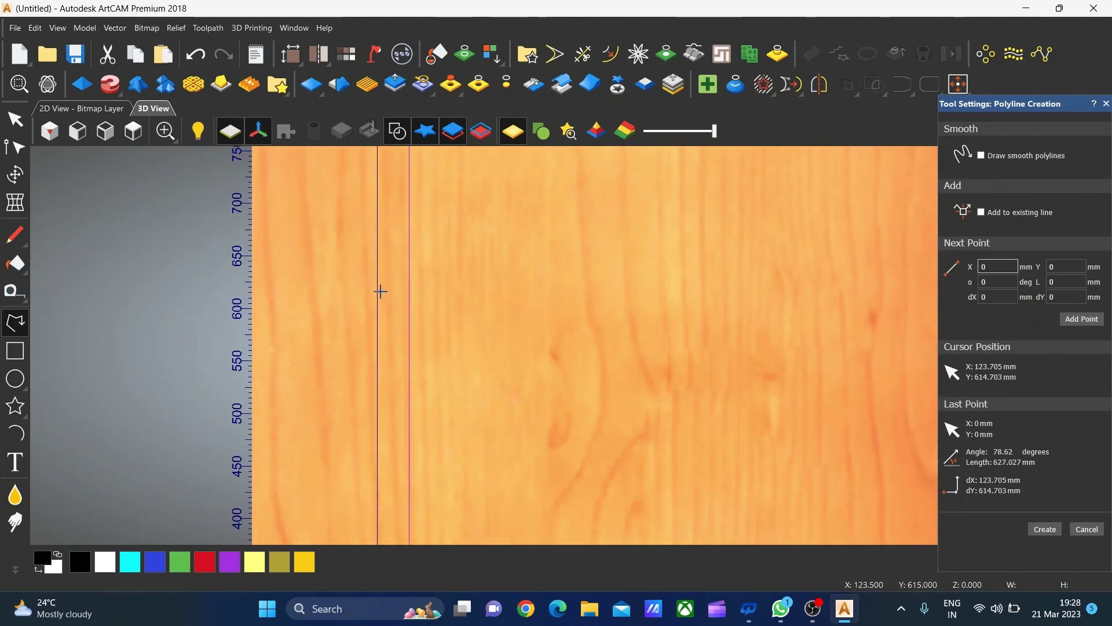
pyautogui.click(378, 290)
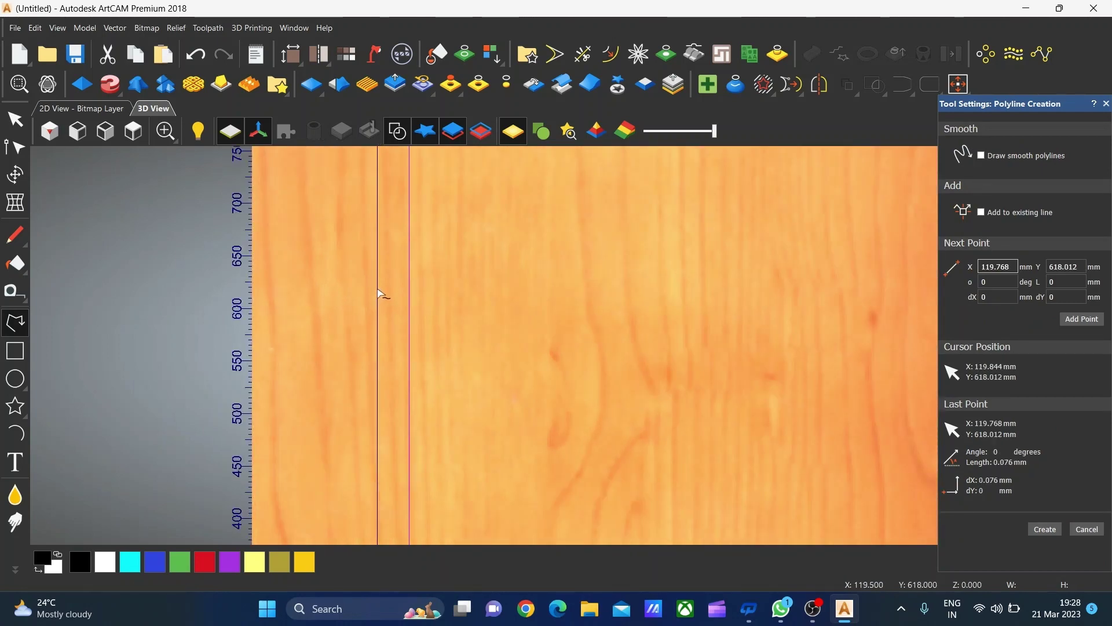
pyautogui.click(380, 257)
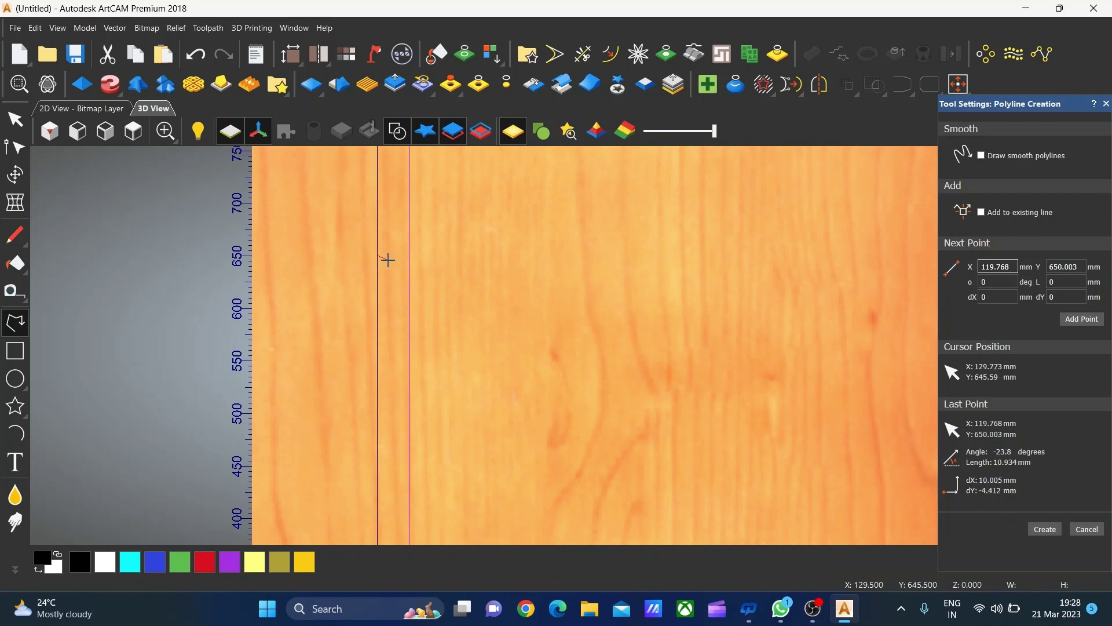
# - Continue the profile with a top step, a downward slope and points down the inner edge
pyautogui.scroll(1, 383, 259)
pyautogui.scroll(1, 383, 256)
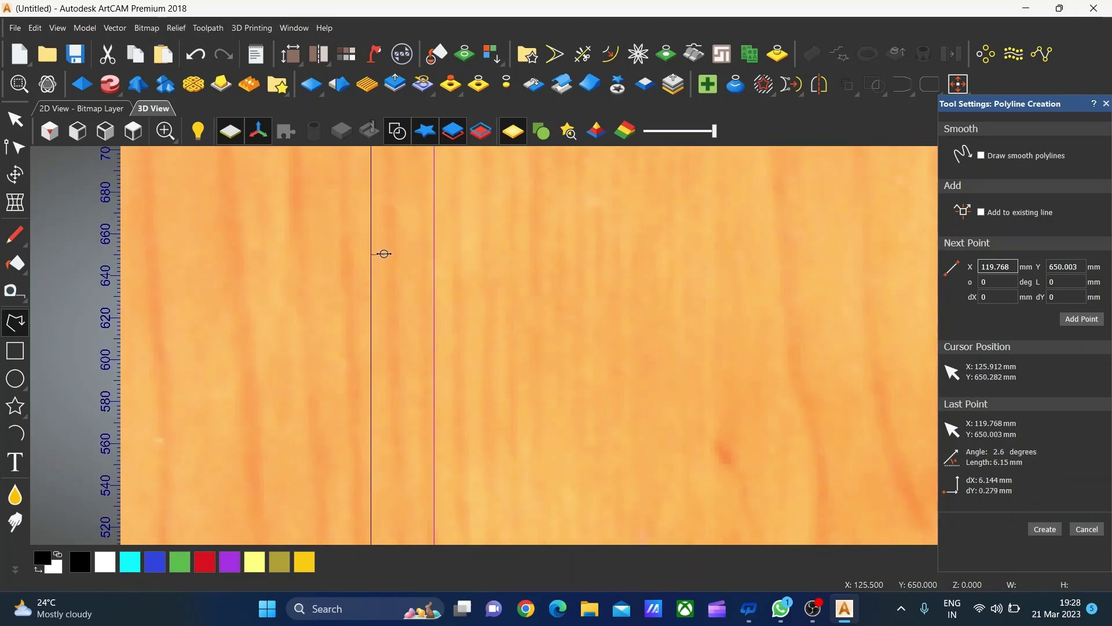
pyautogui.click(379, 255)
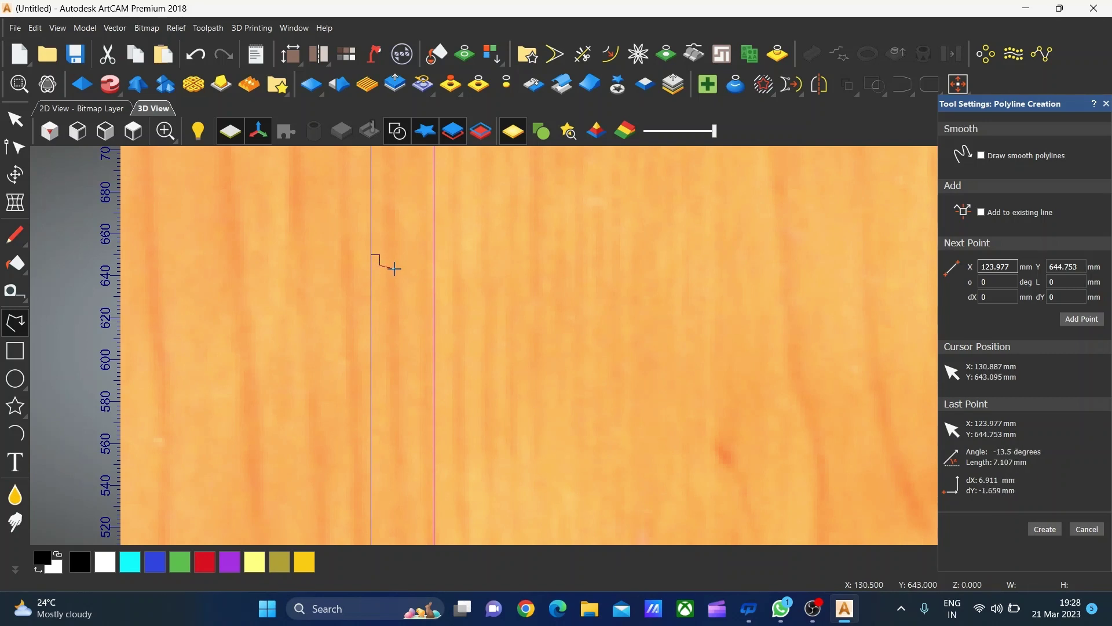
pyautogui.click(413, 280)
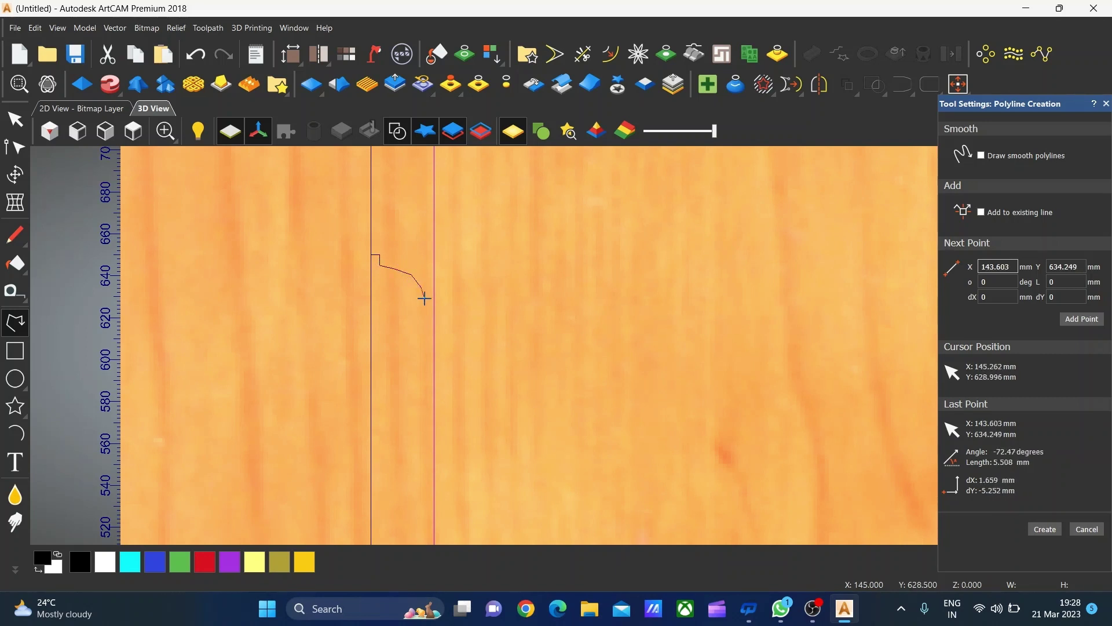
pyautogui.click(425, 299)
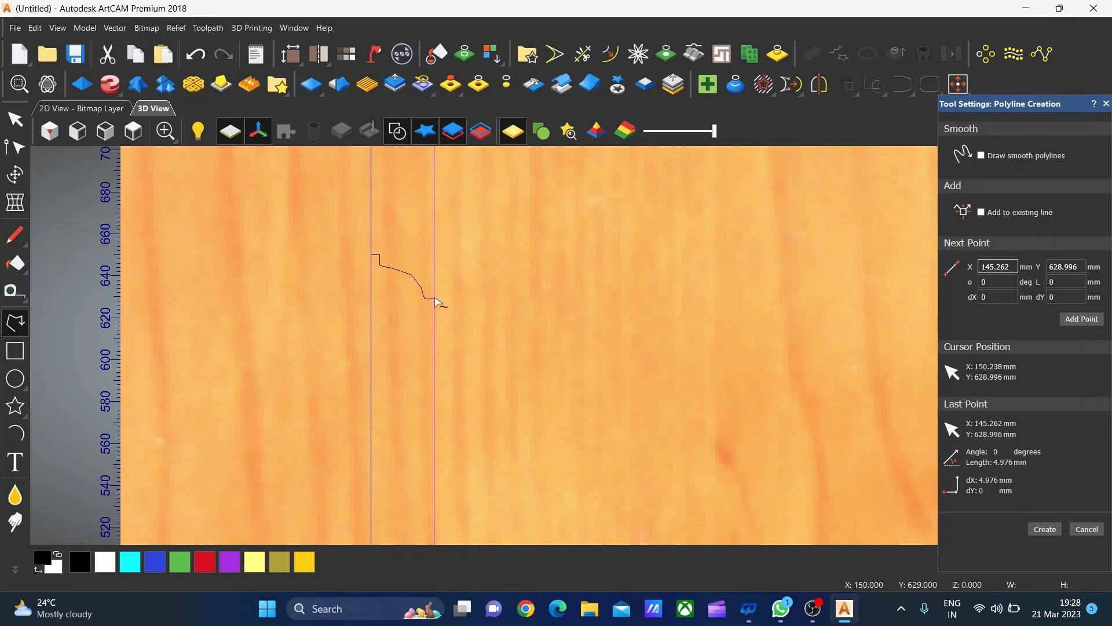
pyautogui.click(434, 298)
pyautogui.click(435, 310)
pyautogui.press('Escape')
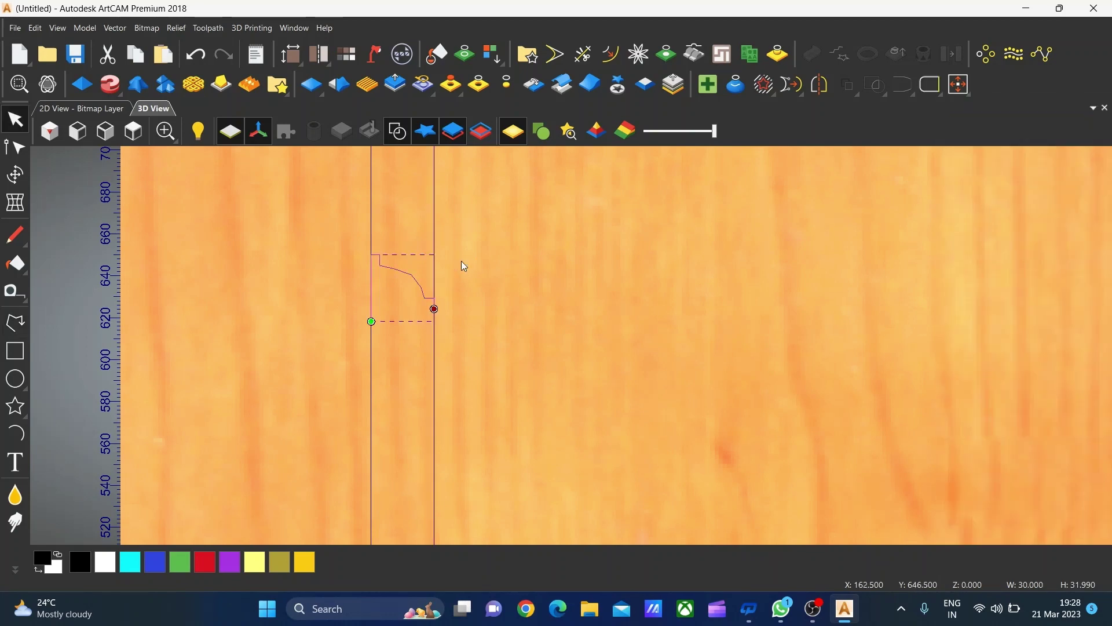
# - Lower the profile's end, step corner, slope and curve nodes to reshape it
pyautogui.click(15, 146)
pyautogui.scroll(3, 438, 310)
pyautogui.scroll(1, 433, 332)
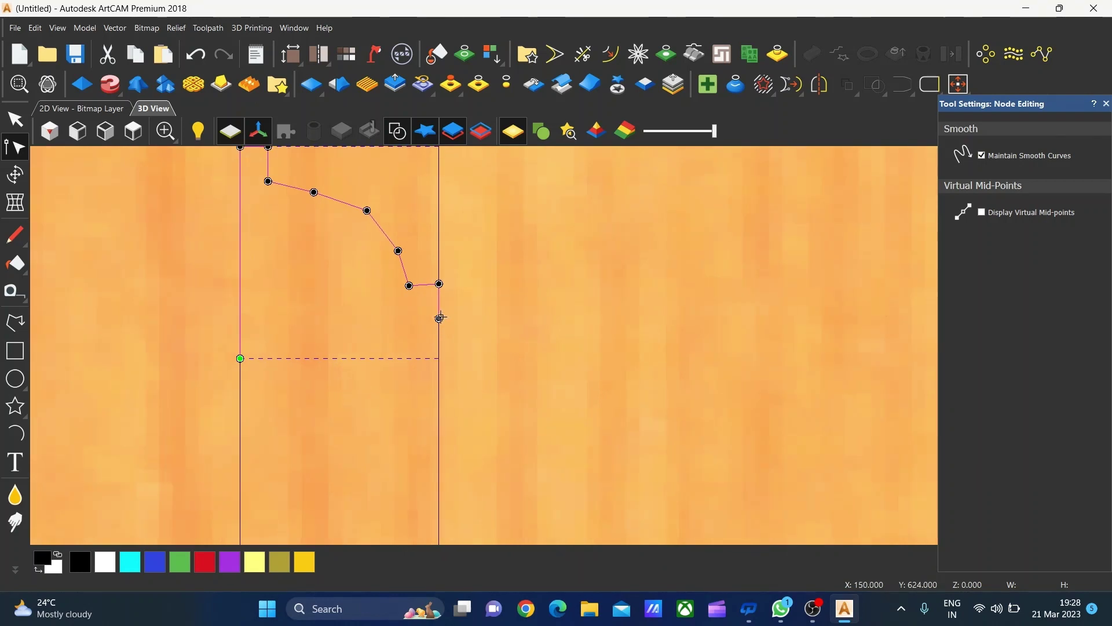
pyautogui.moveTo(439, 319); pyautogui.dragTo(440, 359)
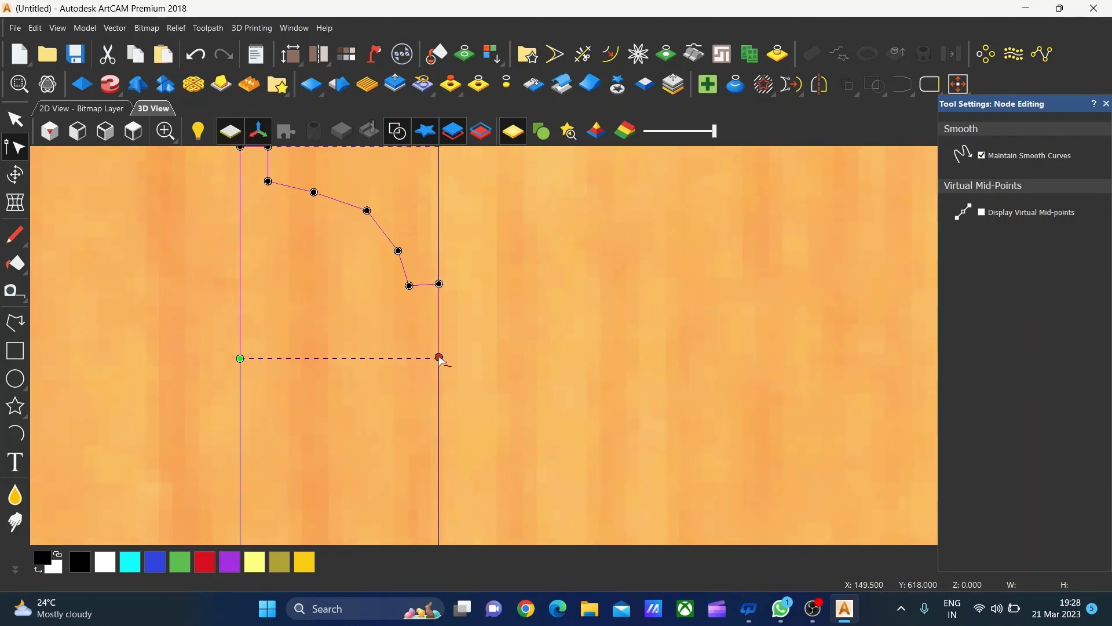
pyautogui.moveTo(443, 288); pyautogui.dragTo(441, 322)
pyautogui.moveTo(410, 286); pyautogui.dragTo(409, 313)
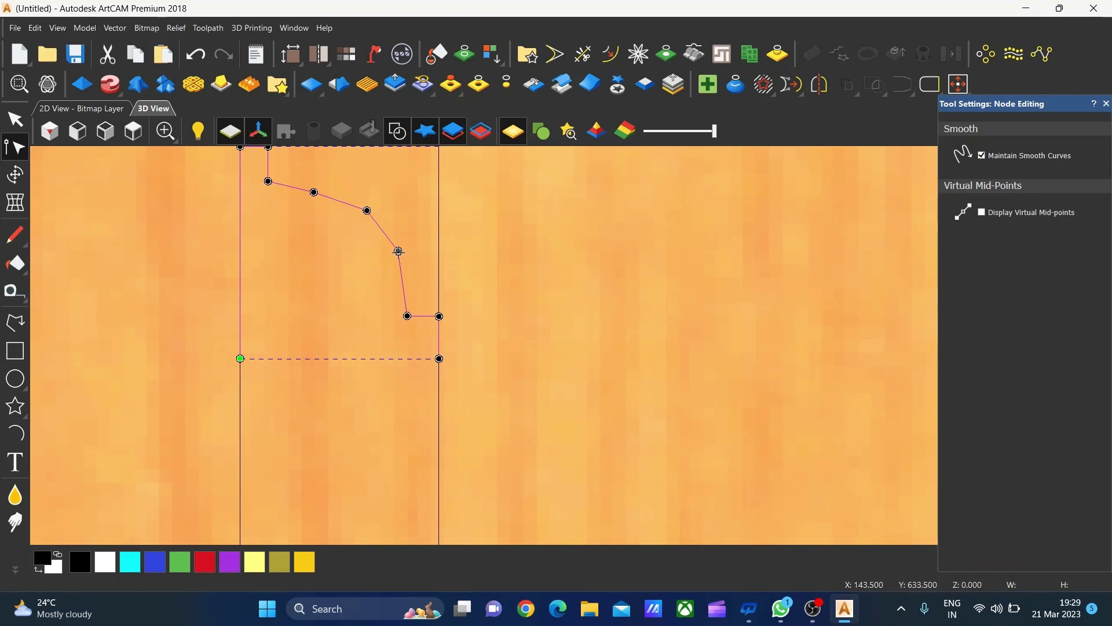
pyautogui.moveTo(398, 251); pyautogui.dragTo(401, 271)
pyautogui.moveTo(366, 211); pyautogui.dragTo(369, 222)
# - Insert a node on the curved span, reshape the arc, and make the curve node smooth
pyautogui.press('i')
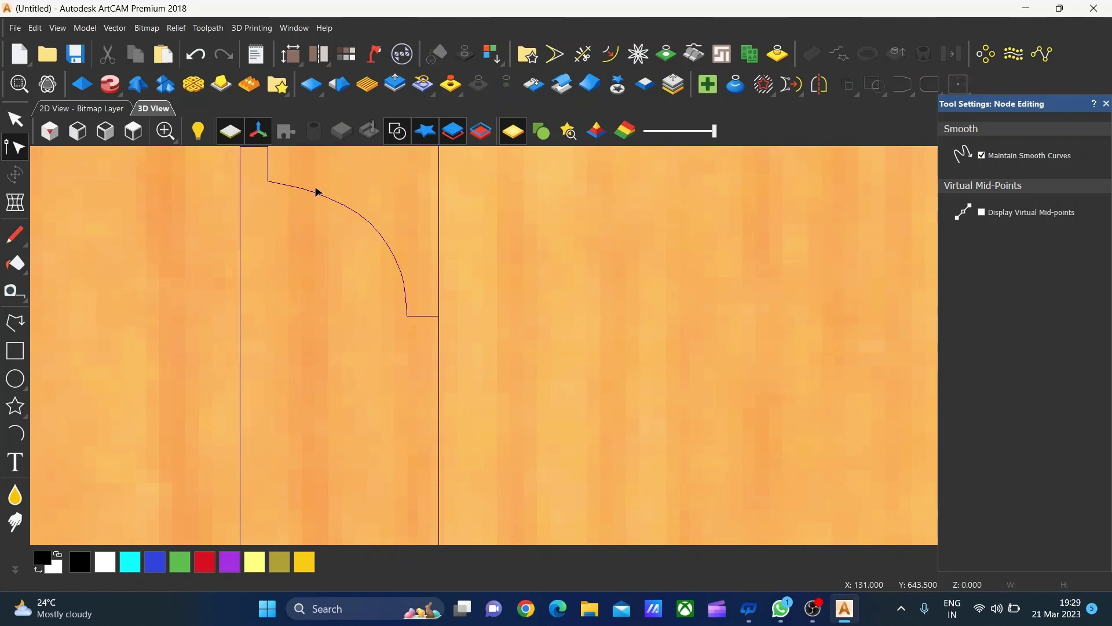
pyautogui.click(312, 191)
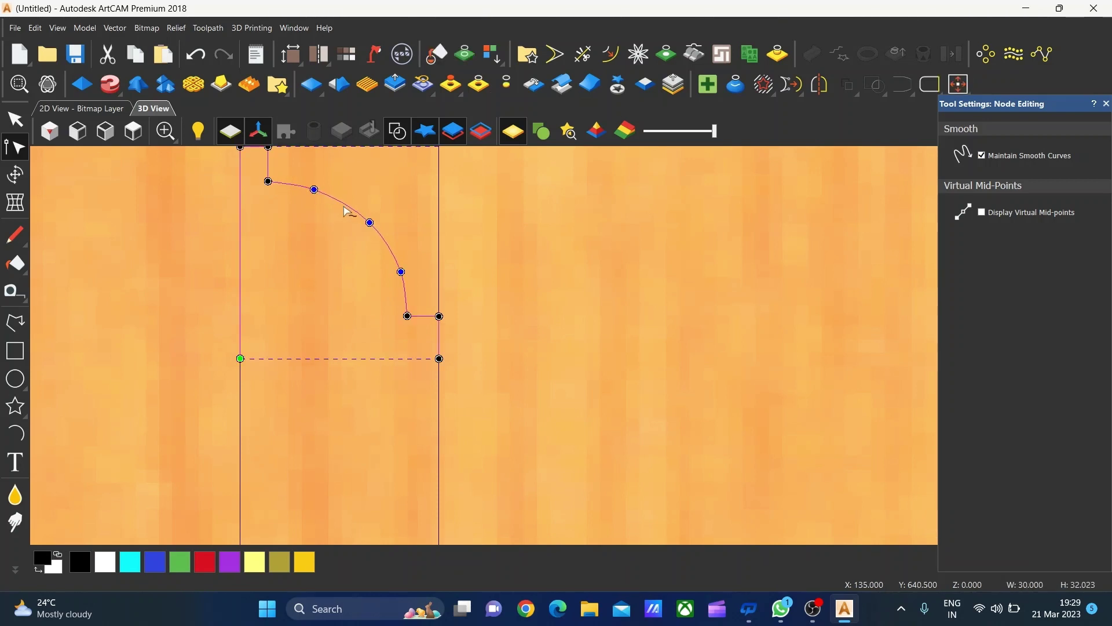
pyautogui.moveTo(371, 222); pyautogui.dragTo(362, 214)
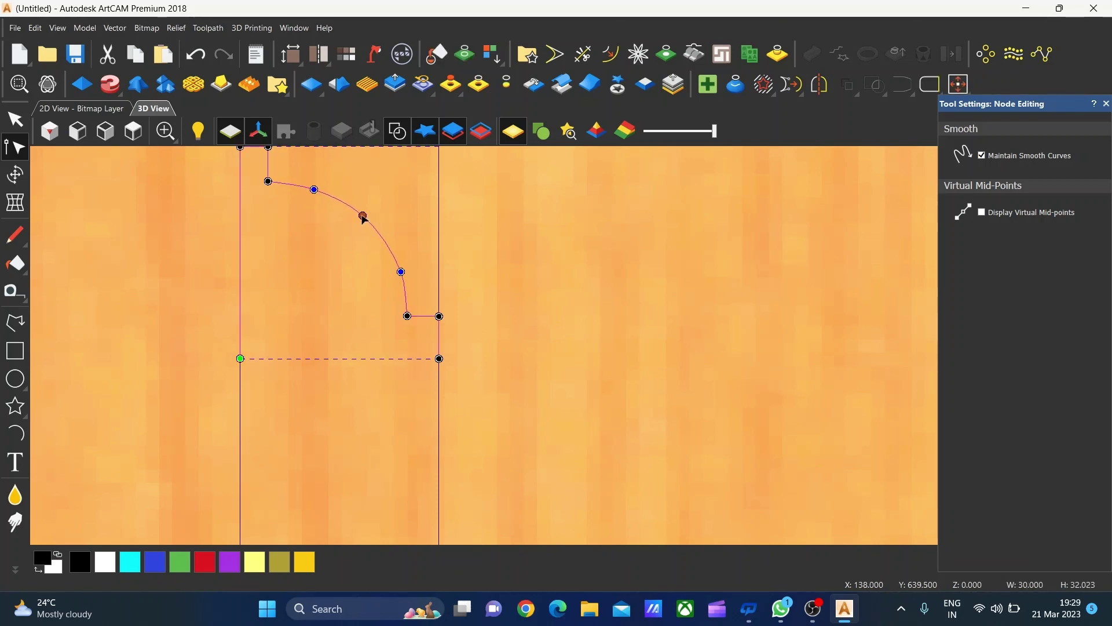
pyautogui.rightClick(401, 272)
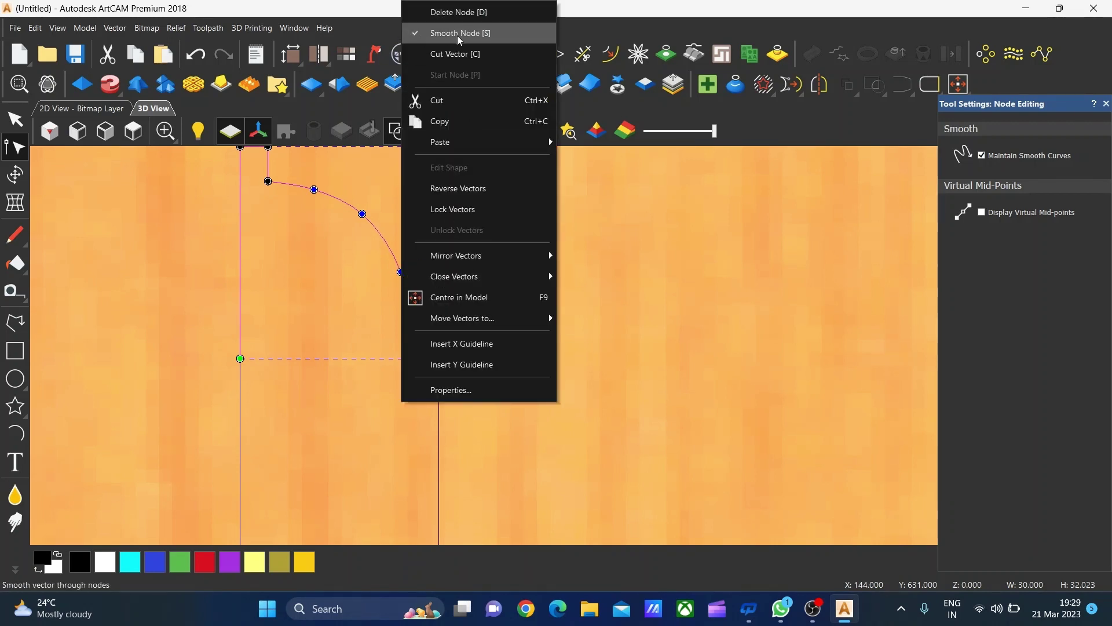
pyautogui.click(313, 190)
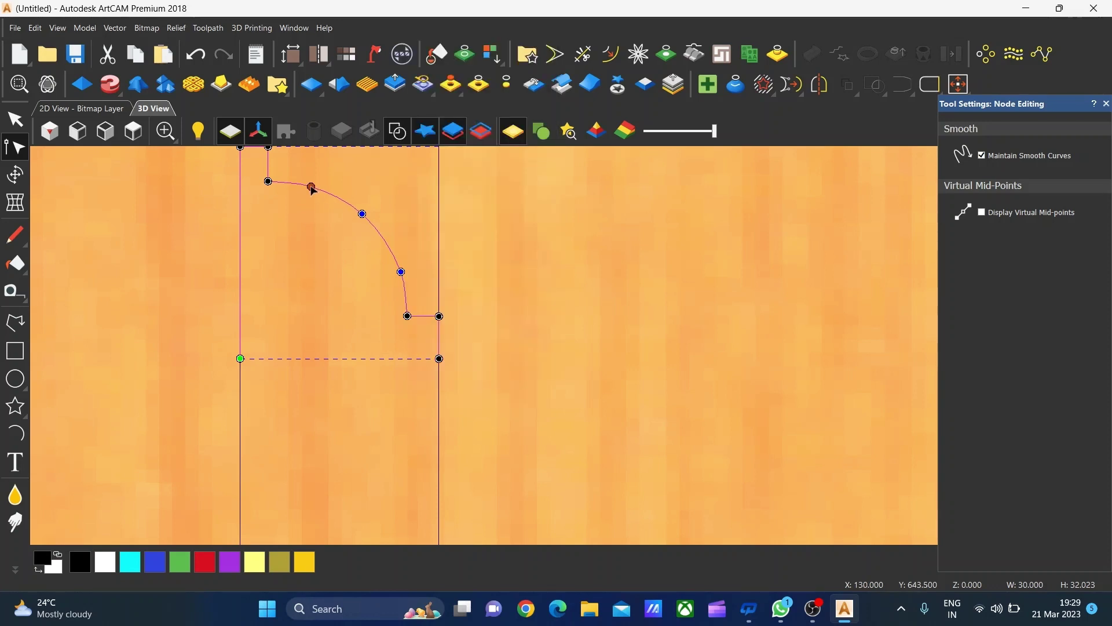
pyautogui.scroll(-1, 330, 272)
pyautogui.scroll(1, 330, 214)
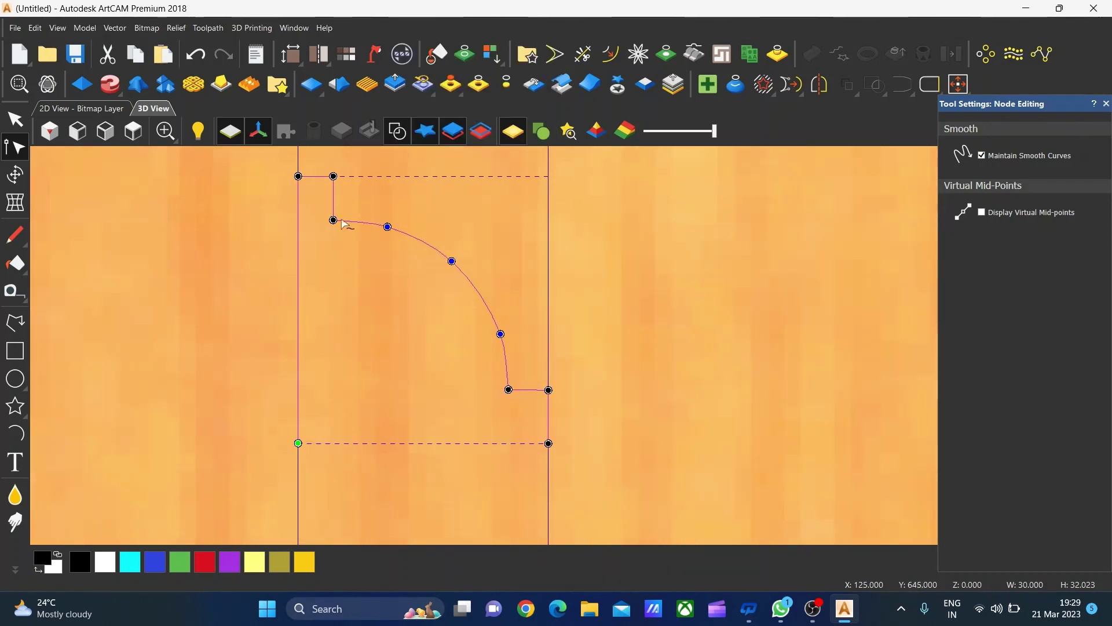
# - Shift the upper curve and top nodes right to slant the top step
pyautogui.moveTo(334, 220); pyautogui.dragTo(346, 220)
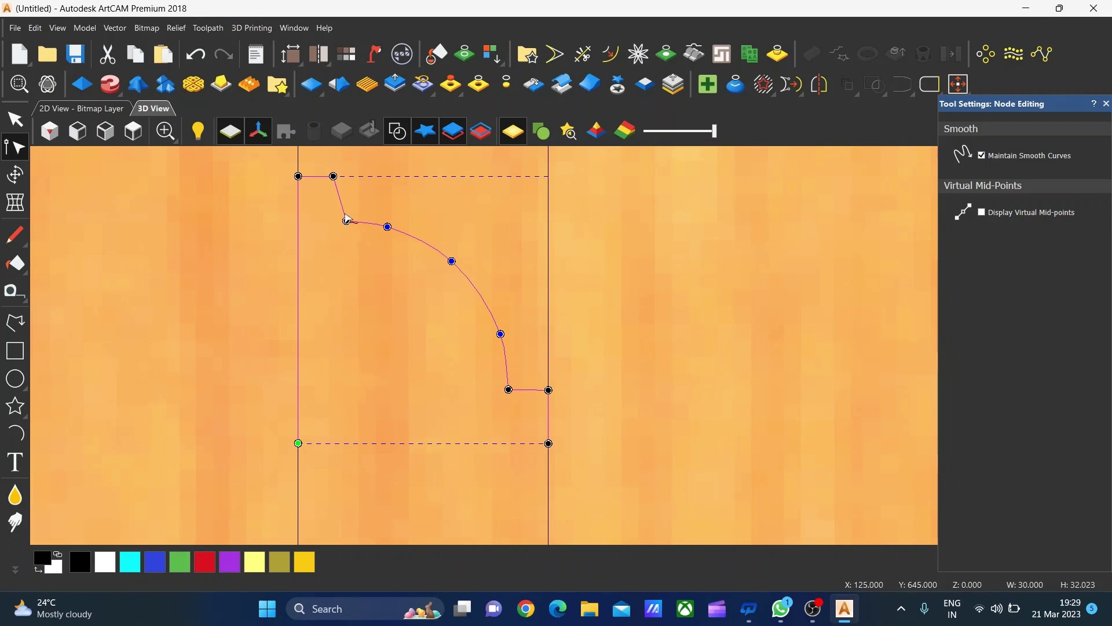
pyautogui.moveTo(333, 175); pyautogui.dragTo(344, 176)
pyautogui.scroll(-3, 572, 343)
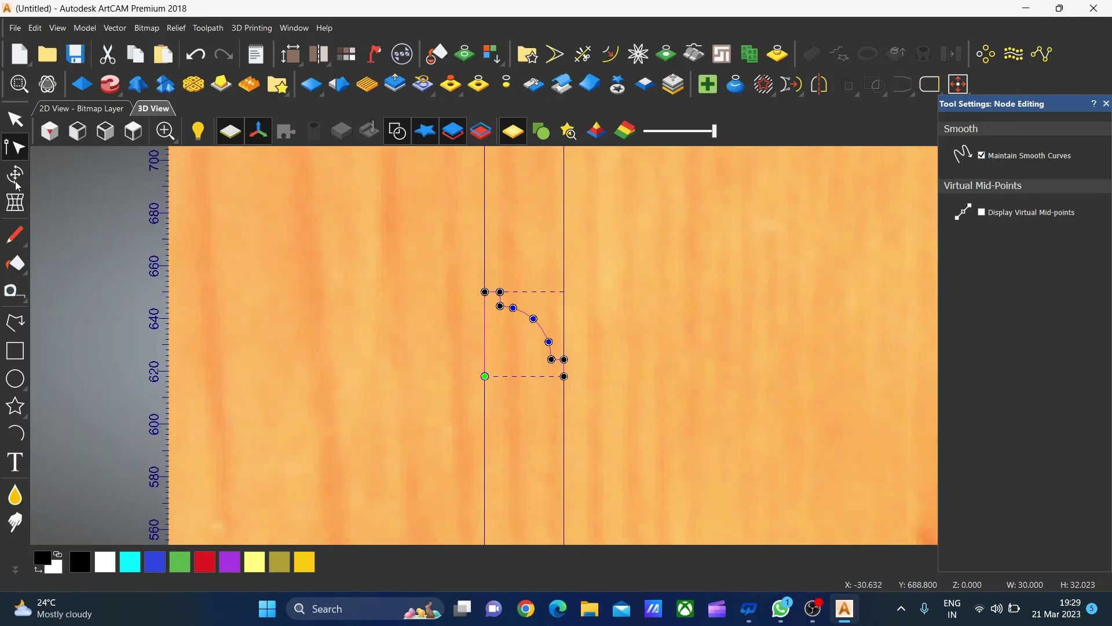
pyautogui.click(15, 121)
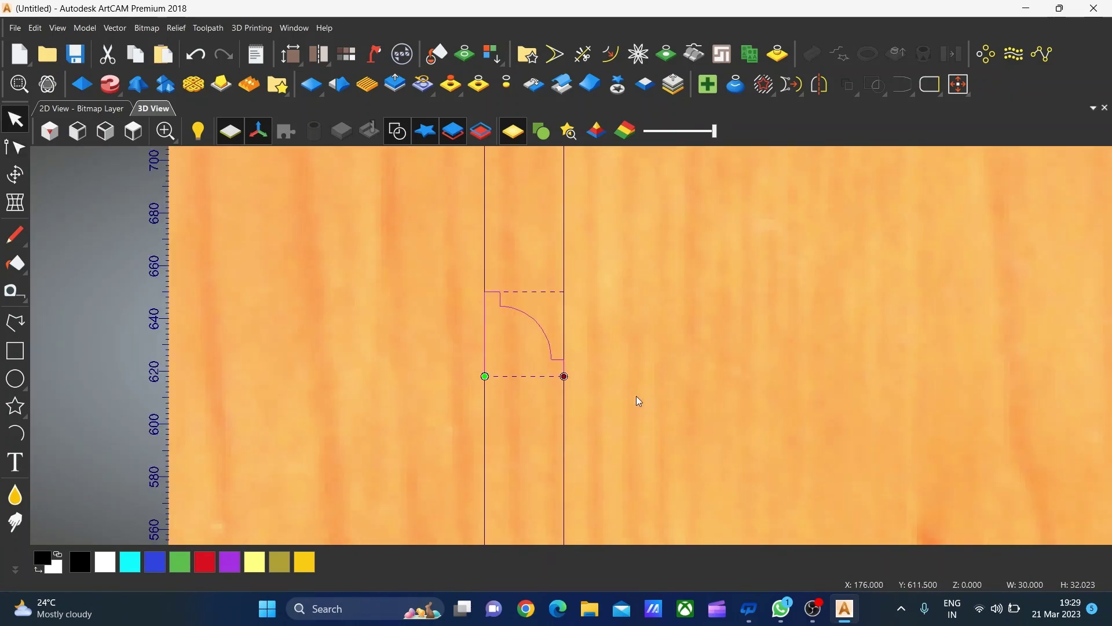
pyautogui.scroll(-2, 637, 400)
# - Dismiss the warning pop-up and show the Project panel while fitting the whole board in view
pyautogui.scroll(-2, 638, 404)
pyautogui.scroll(-1, 709, 383)
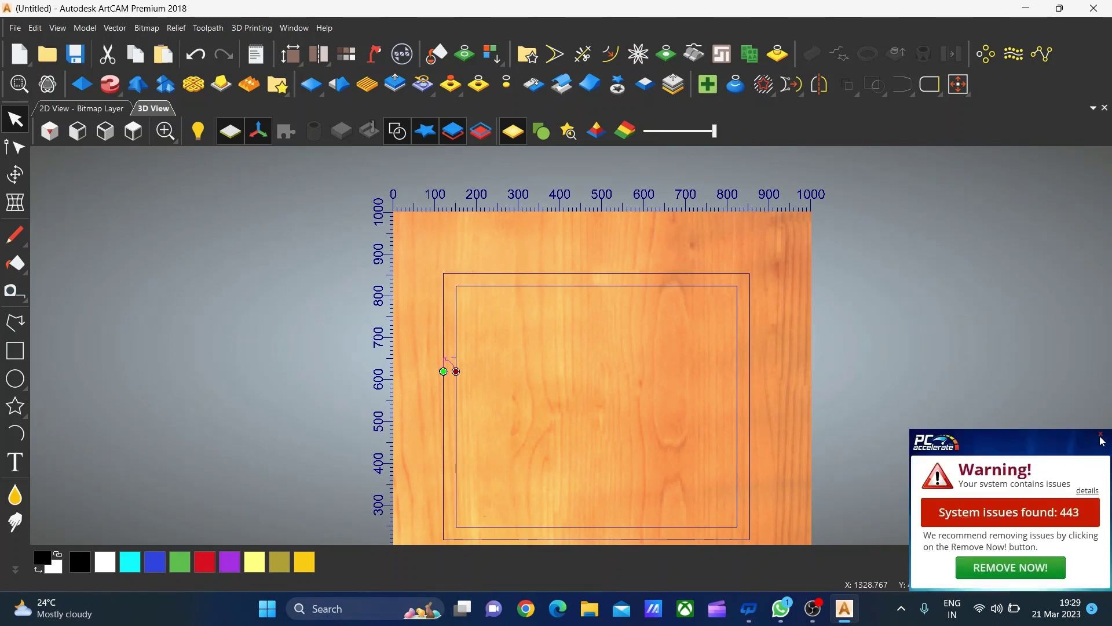
pyautogui.click(1101, 435)
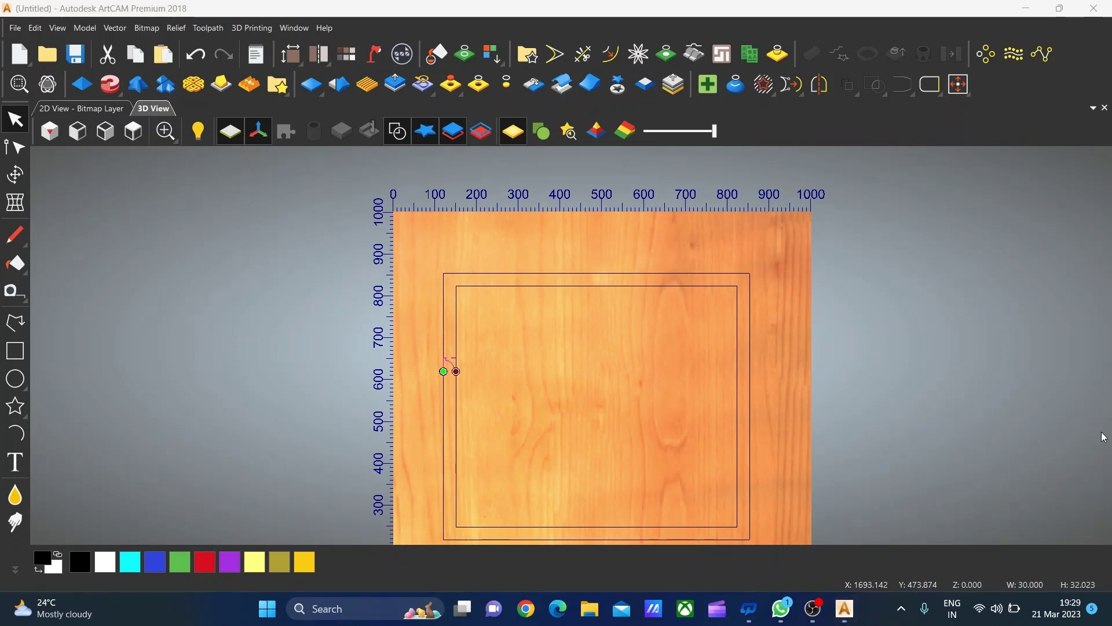
pyautogui.click(298, 33)
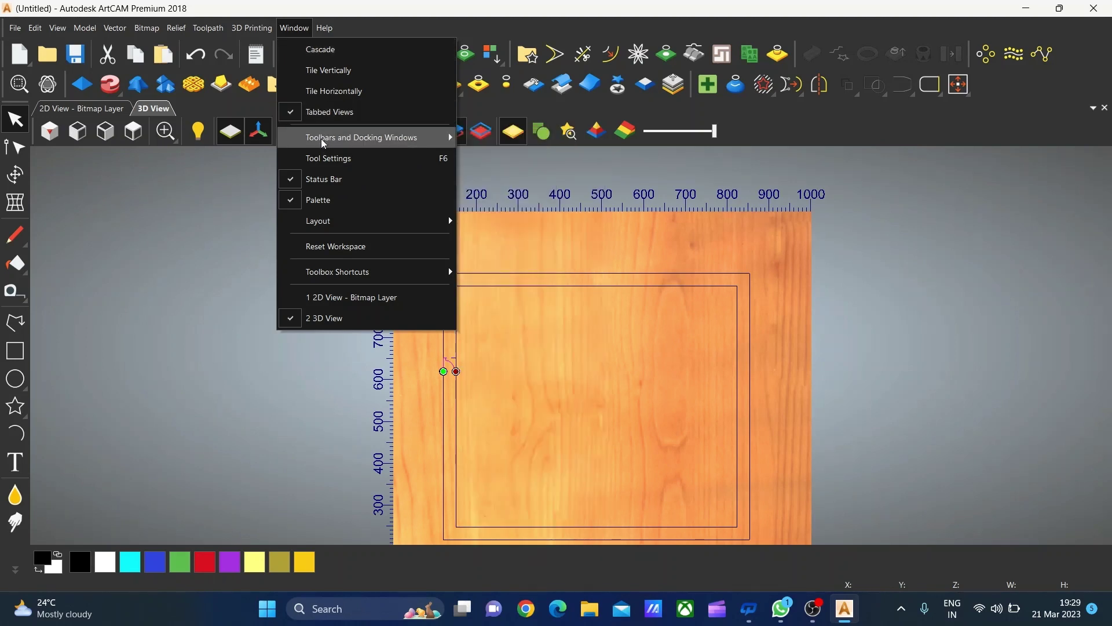
pyautogui.moveTo(360, 138)
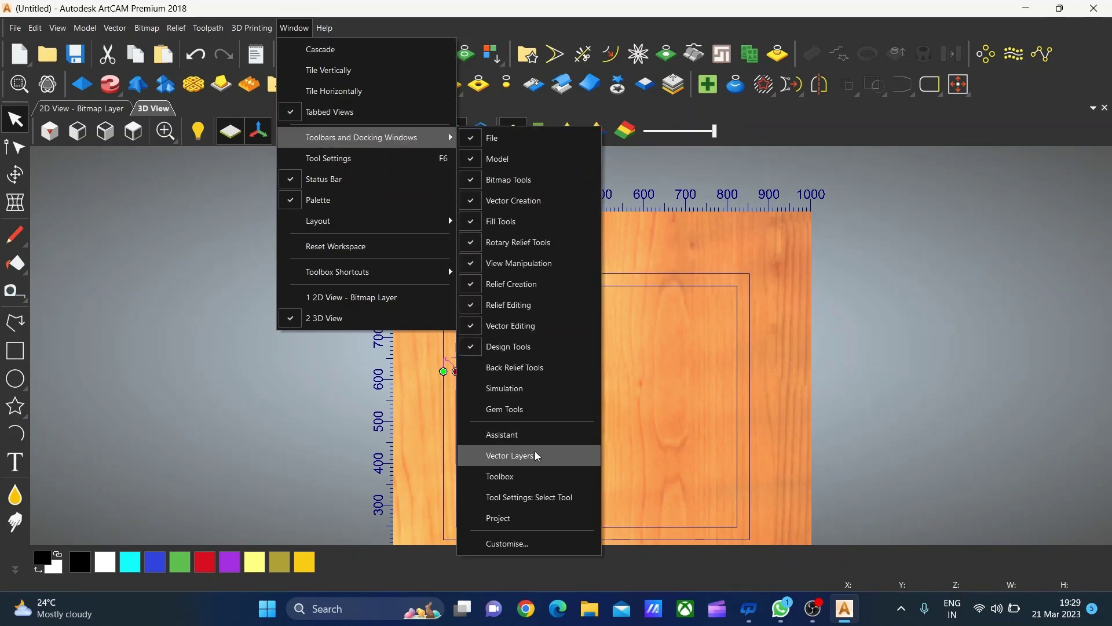
pyautogui.click(520, 517)
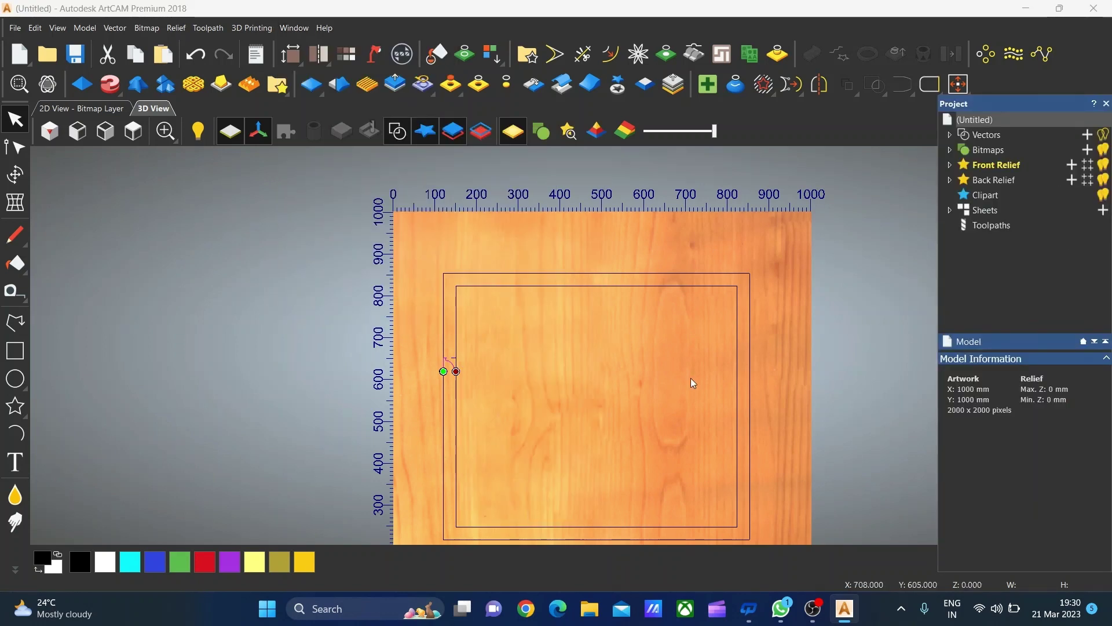
pyautogui.scroll(1, 728, 453)
pyautogui.scroll(-2, 647, 416)
pyautogui.scroll(1, 658, 446)
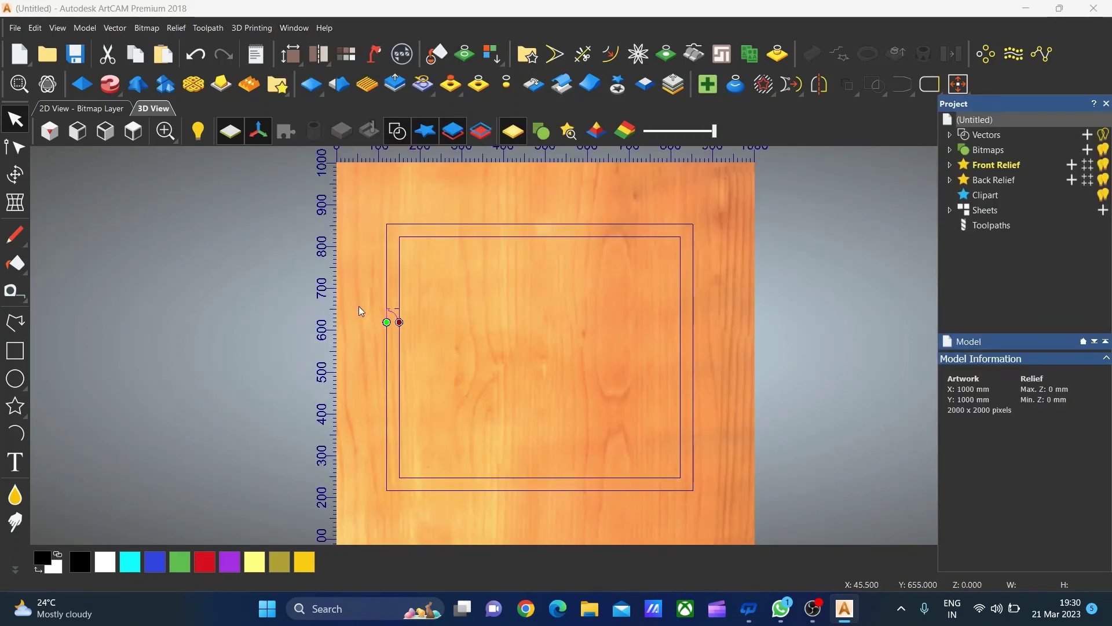
pyautogui.scroll(1, 653, 363)
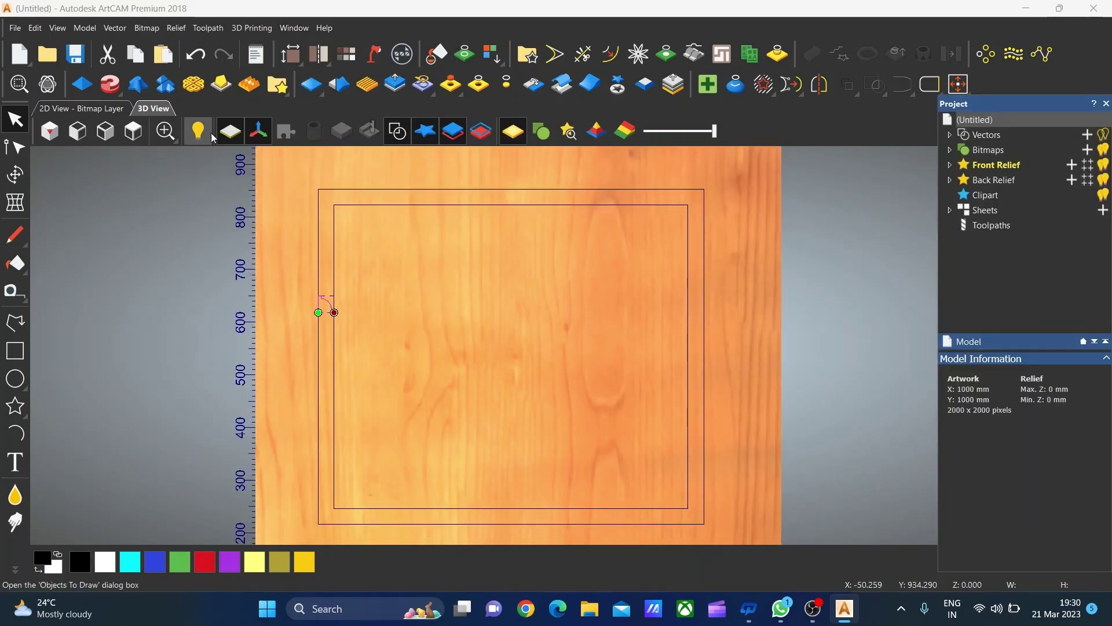
# - Set the outer rectangle as the Extrude Drive Rail
pyautogui.click(112, 93)
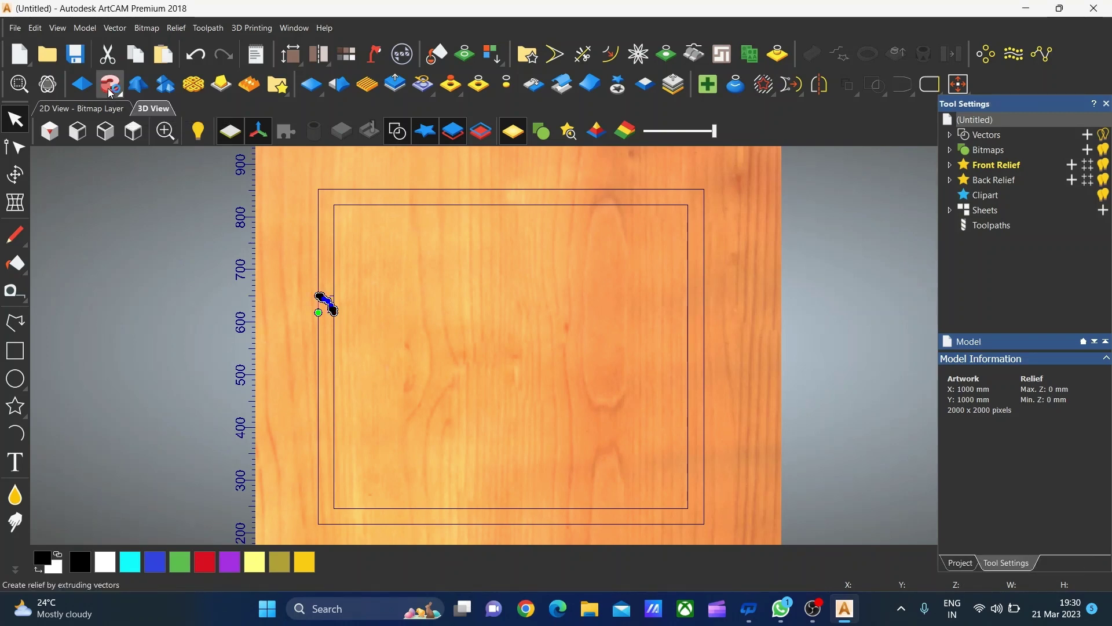
pyautogui.scroll(1, 350, 197)
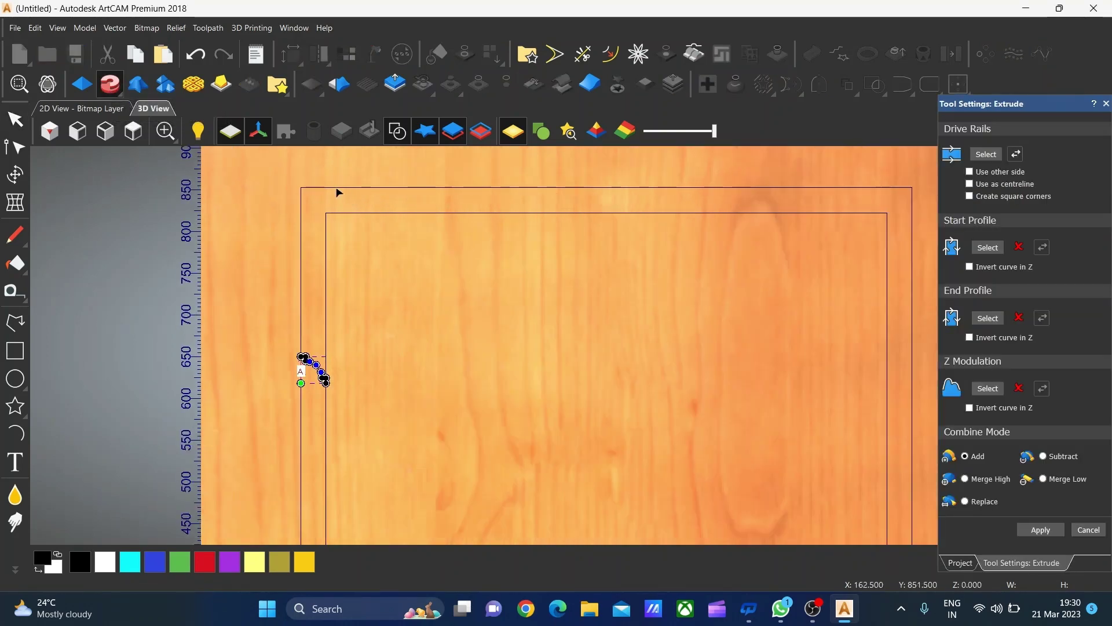
pyautogui.click(661, 187)
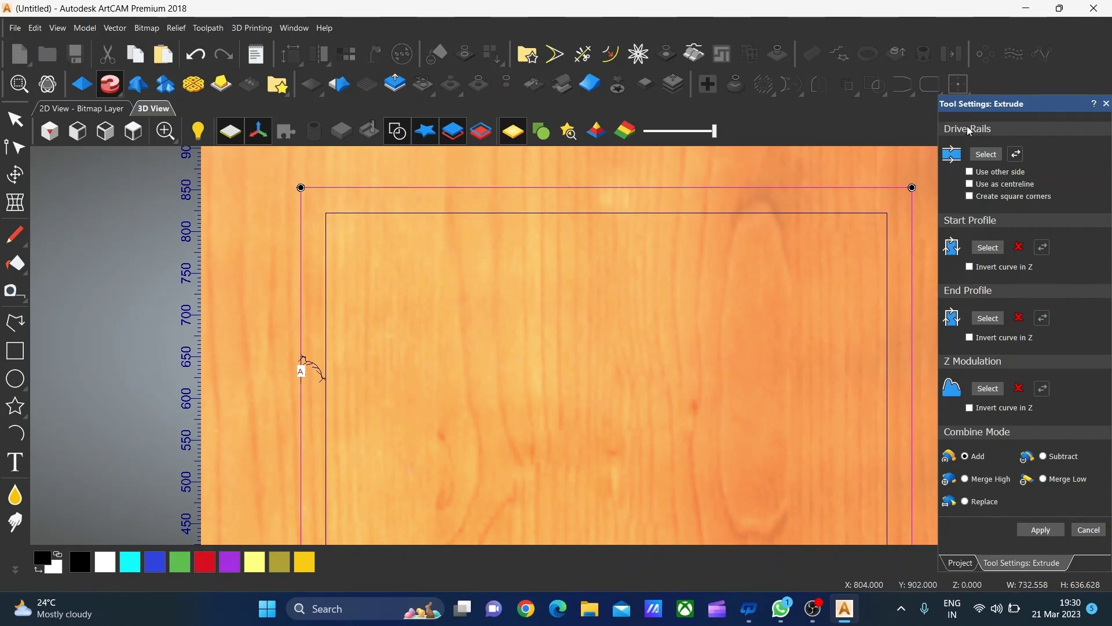
pyautogui.click(994, 158)
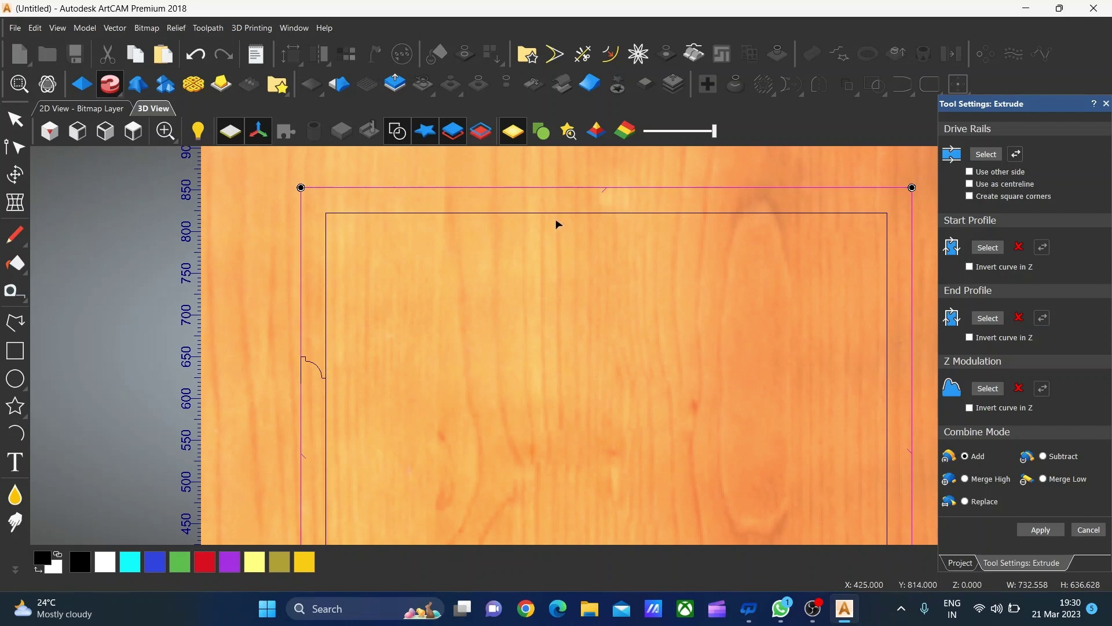
# - Set the small curved vector as the Extrude Start Profile
pyautogui.scroll(-1, 558, 224)
pyautogui.scroll(-1, 550, 241)
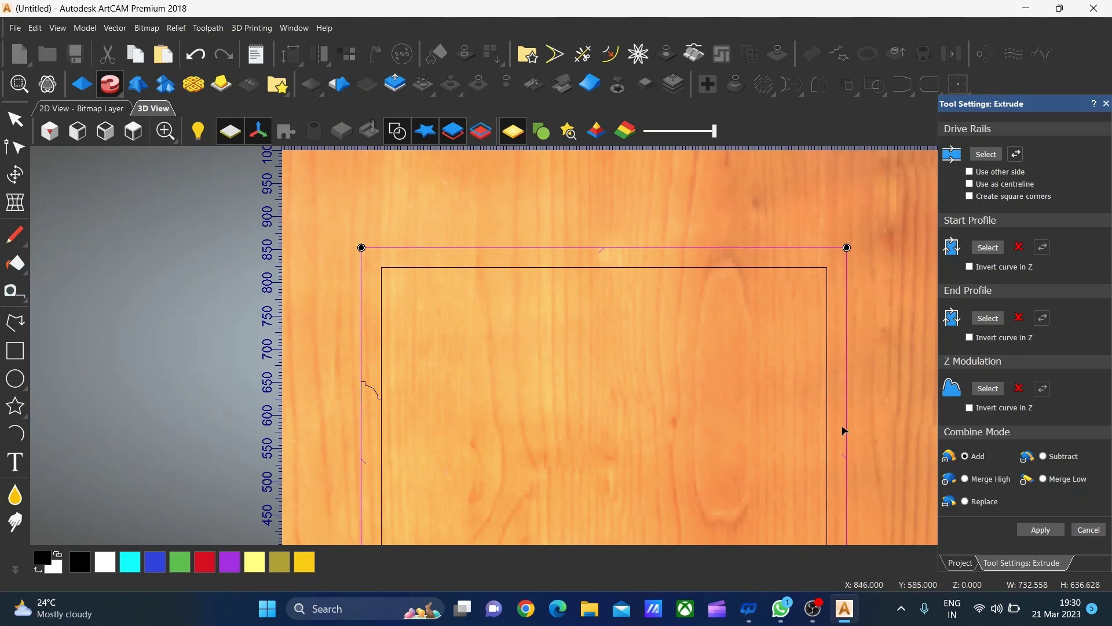
pyautogui.scroll(1, 843, 432)
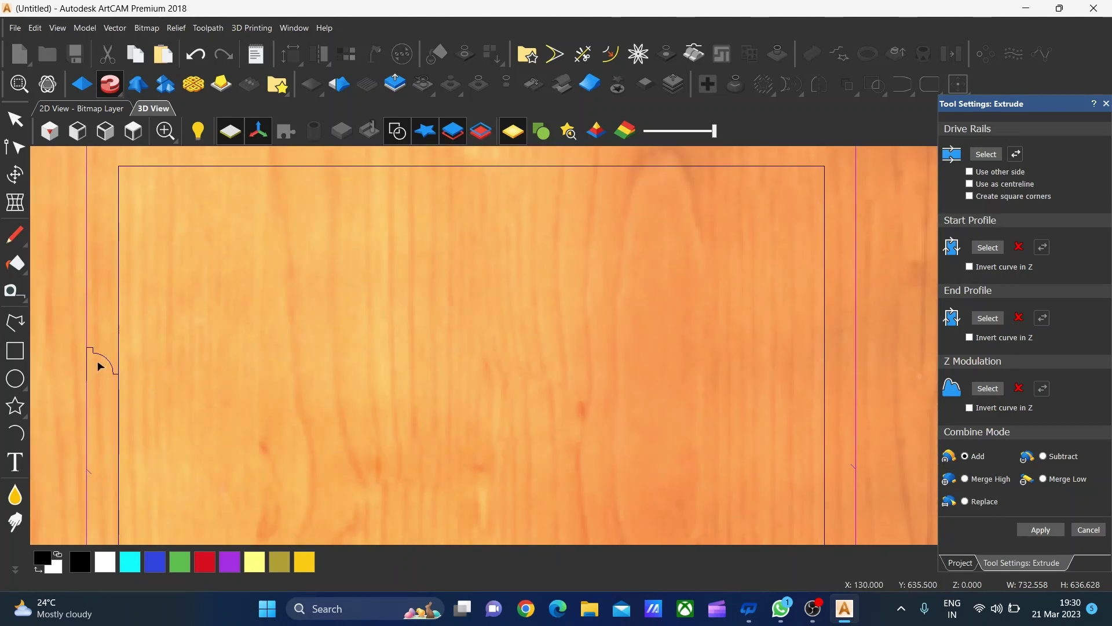
pyautogui.click(101, 355)
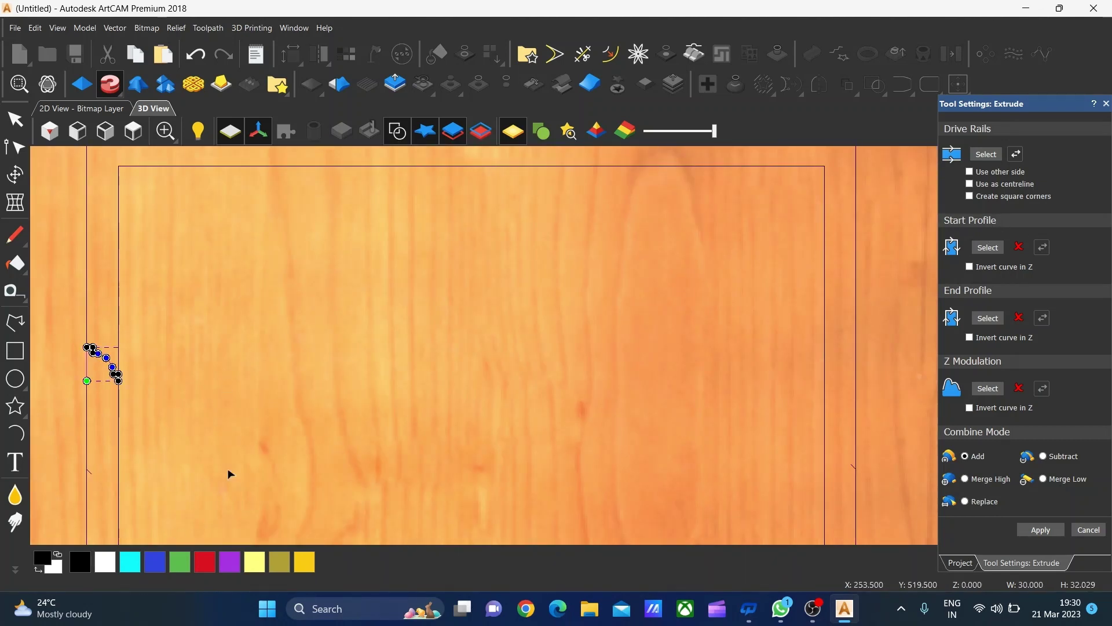
pyautogui.click(989, 254)
pyautogui.scroll(3, 380, 323)
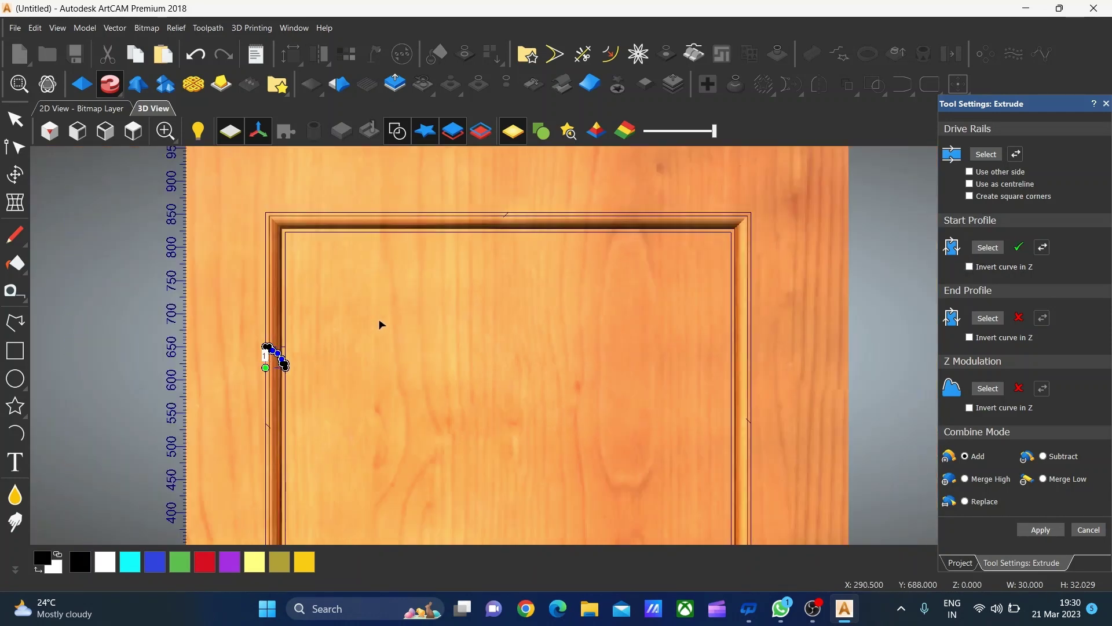
pyautogui.scroll(3, 334, 215)
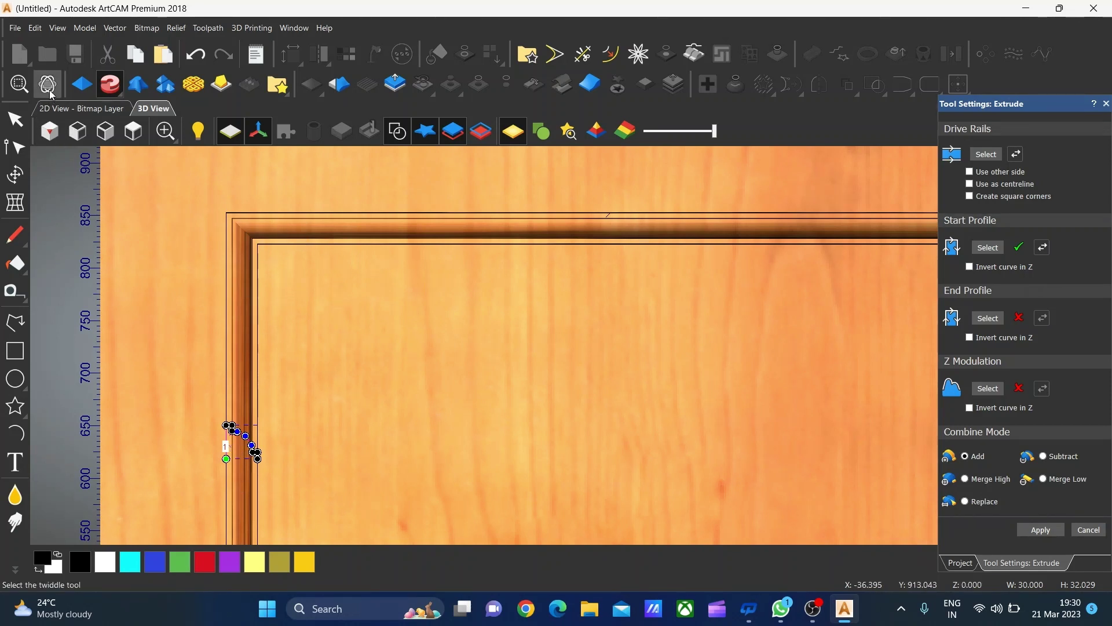
# - Tilt the 3D view to inspect the extruded moulded frame relief
pyautogui.click(1031, 534)
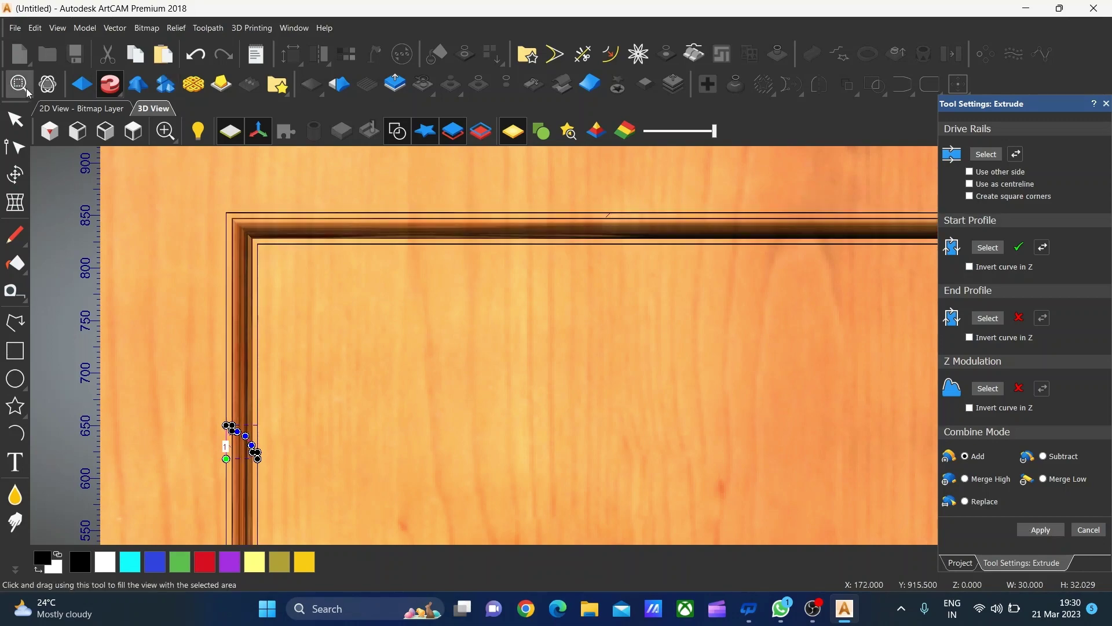
pyautogui.click(47, 84)
pyautogui.moveTo(304, 294)
pyautogui.mouseDown()
pyautogui.moveTo(379, 271)
pyautogui.moveTo(409, 234)
pyautogui.moveTo(638, 258)
pyautogui.moveTo(465, 335)
pyautogui.moveTo(469, 465)
pyautogui.moveTo(434, 397)
pyautogui.moveTo(519, 392)
pyautogui.moveTo(673, 322)
pyautogui.moveTo(607, 339)
pyautogui.moveTo(398, 347)
pyautogui.moveTo(456, 320)
pyautogui.moveTo(437, 476)
pyautogui.moveTo(504, 417)
pyautogui.moveTo(412, 461)
pyautogui.moveTo(578, 294)
pyautogui.moveTo(501, 250)
pyautogui.moveTo(547, 307)
pyautogui.moveTo(661, 277)
pyautogui.moveTo(576, 304)
pyautogui.moveTo(389, 198)
pyautogui.mouseUp()
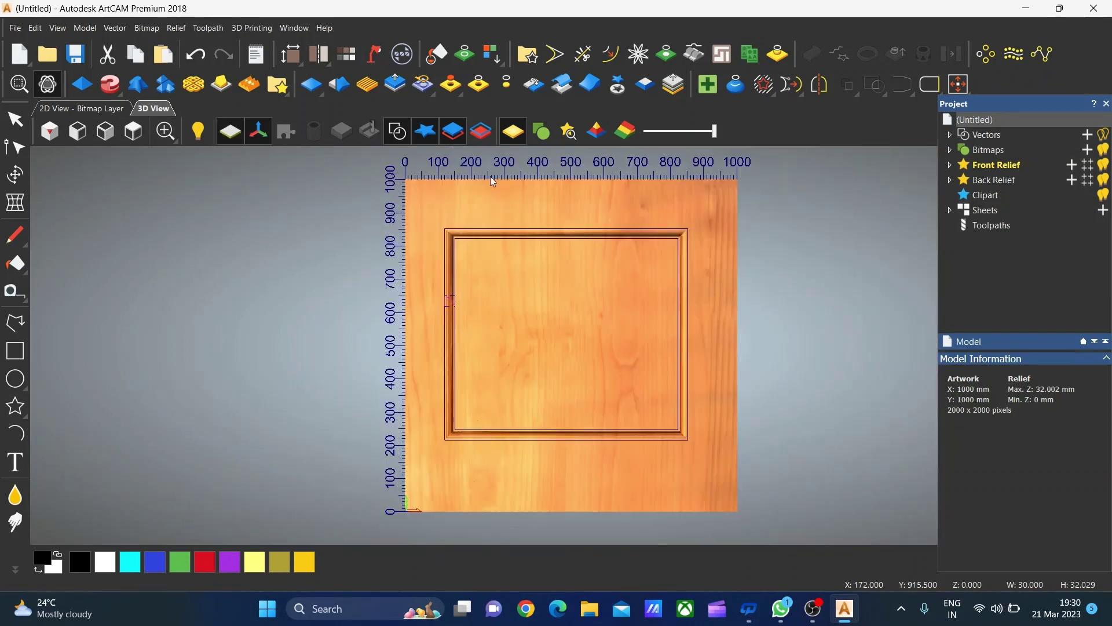
# - Return to a top view and reopen the Extrude settings with the frame preview
pyautogui.click(133, 131)
pyautogui.scroll(2, 690, 288)
pyautogui.press('e')
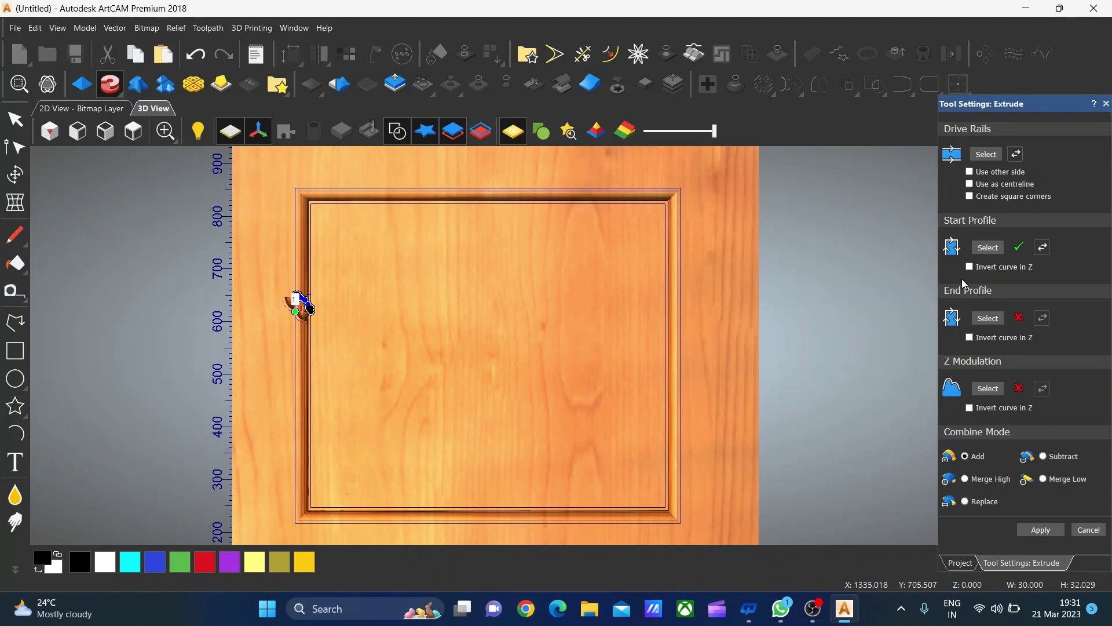
pyautogui.click(12, 119)
pyautogui.scroll(3, 275, 265)
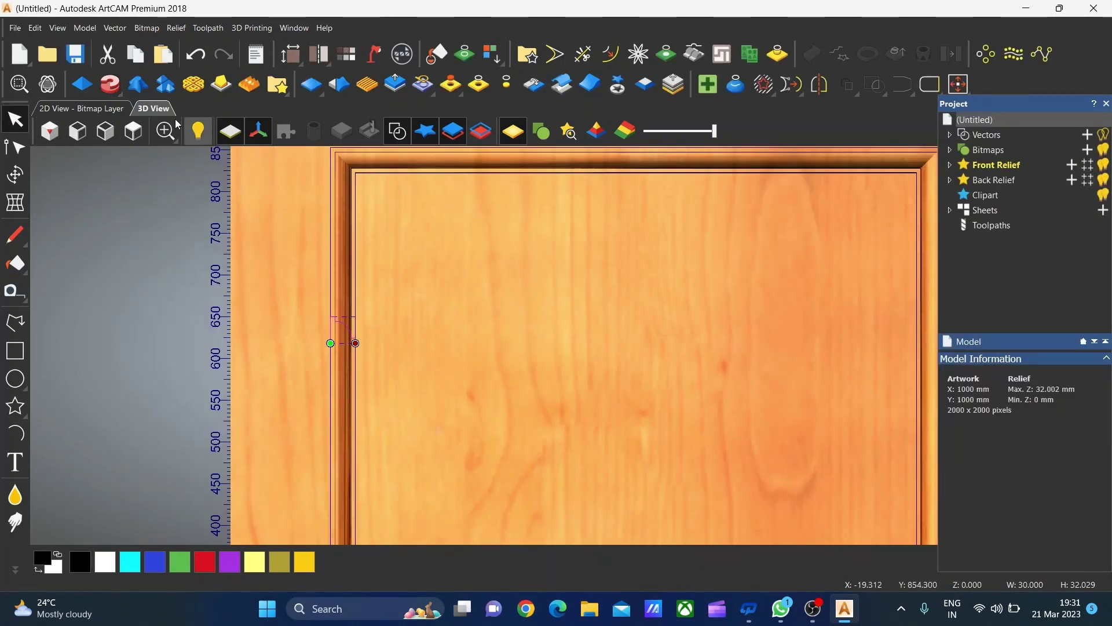
pyautogui.click(110, 84)
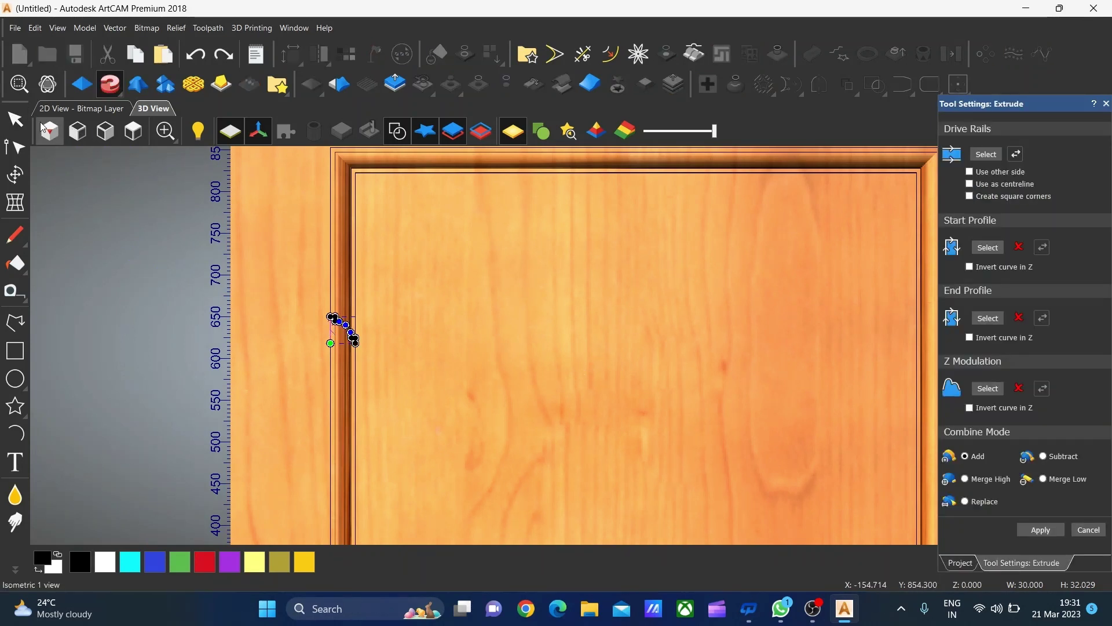
pyautogui.click(15, 118)
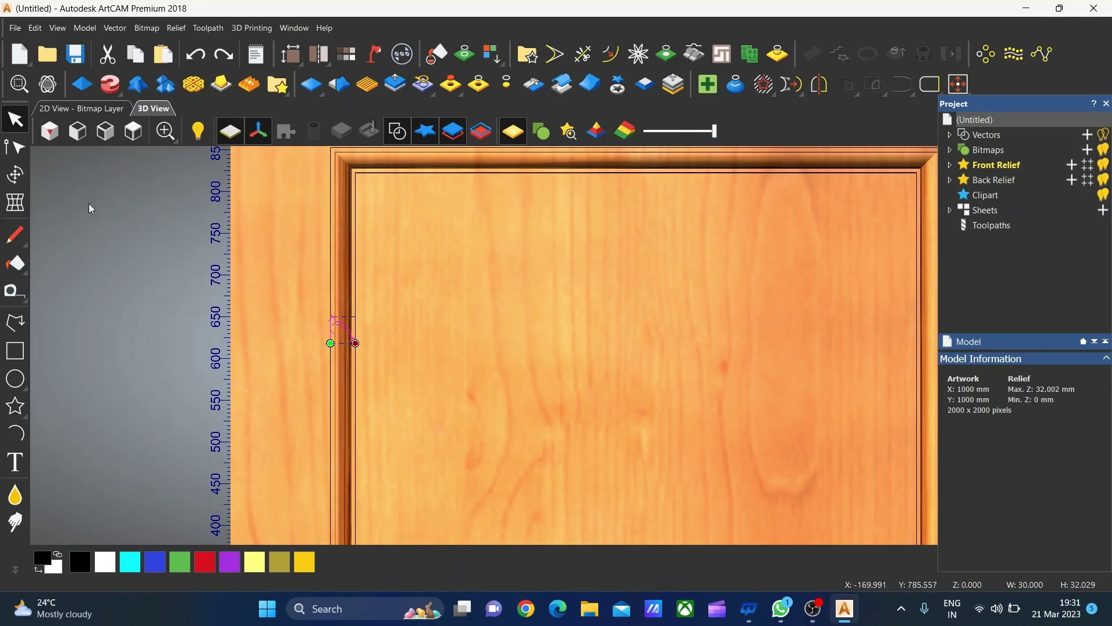
pyautogui.press('Return')
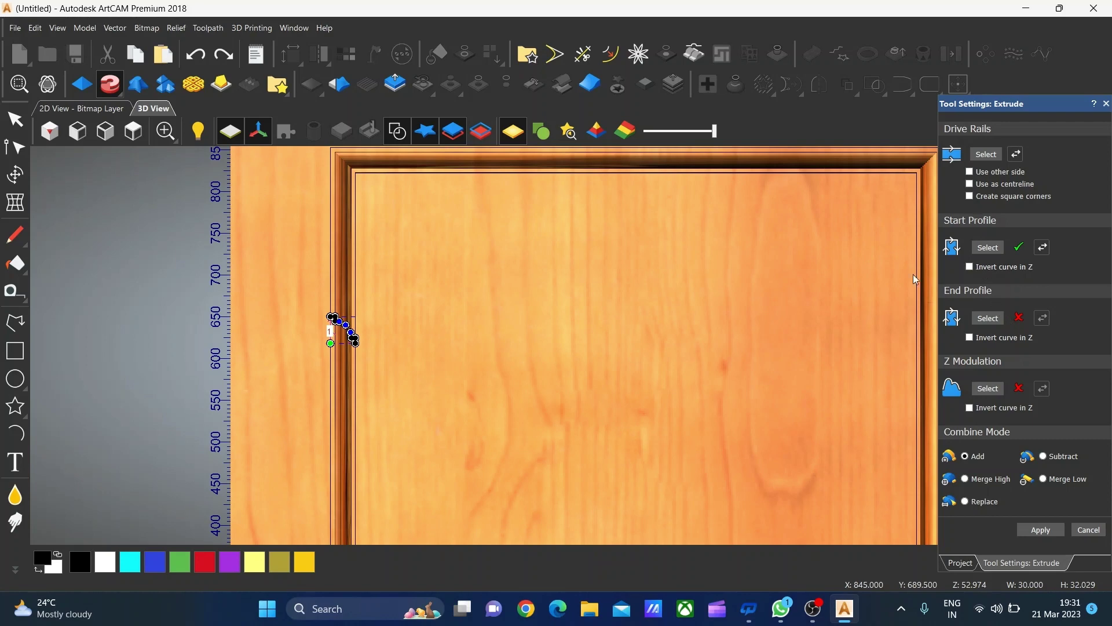
# - Toggle the Start Profile's 'Invert curve in Z' on and back off, zoomed on the left rail
pyautogui.moveTo(914, 280); pyautogui.dragTo(889, 289, button='middle')
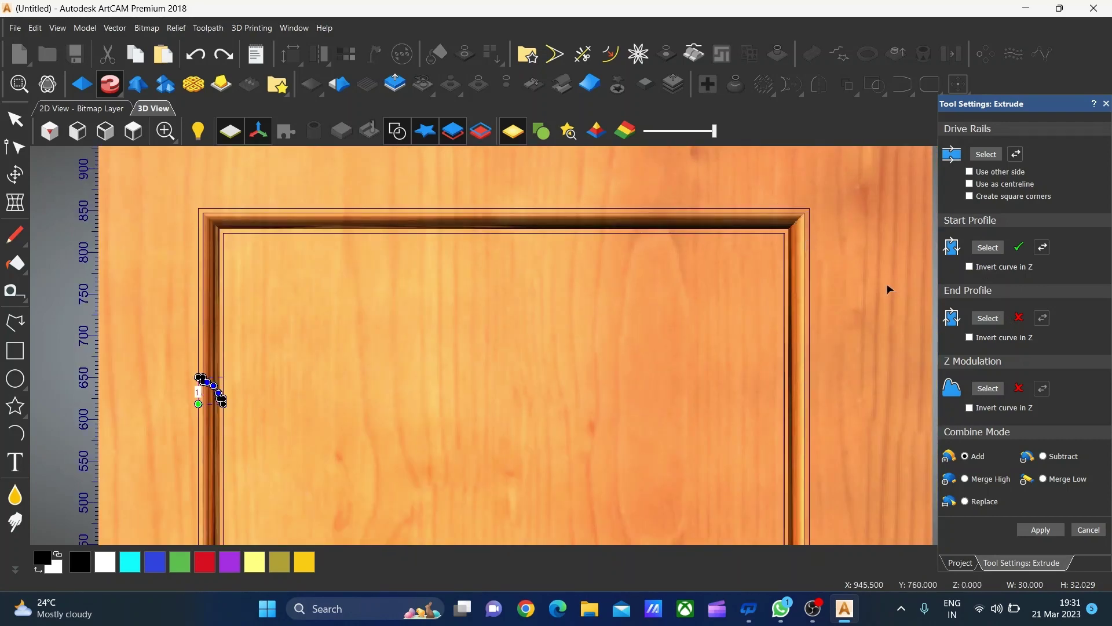
pyautogui.click(968, 267)
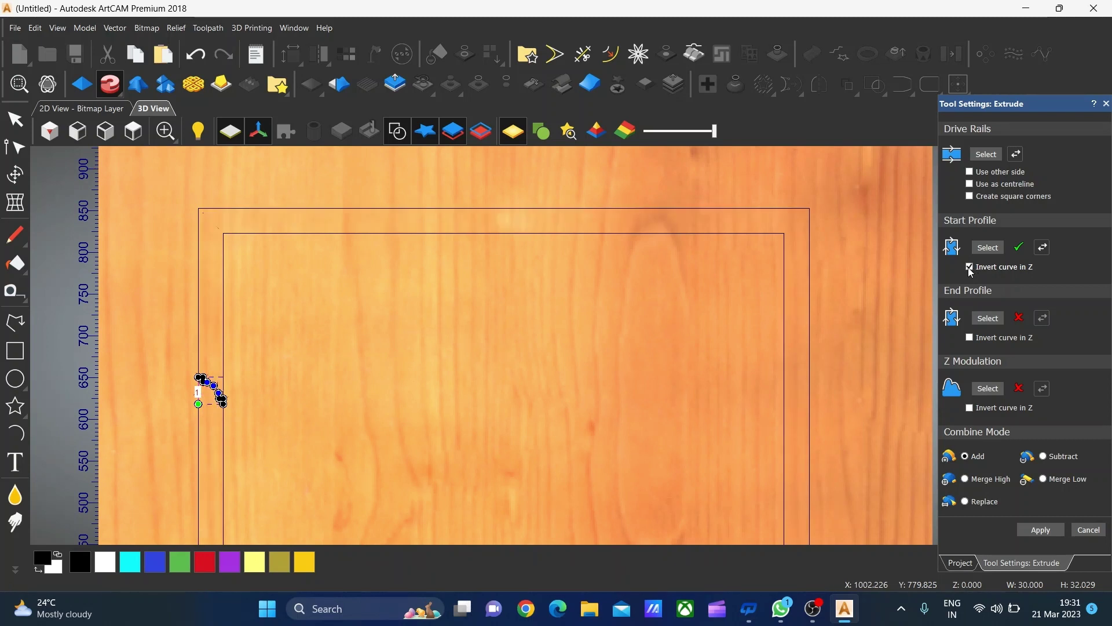
pyautogui.click(969, 267)
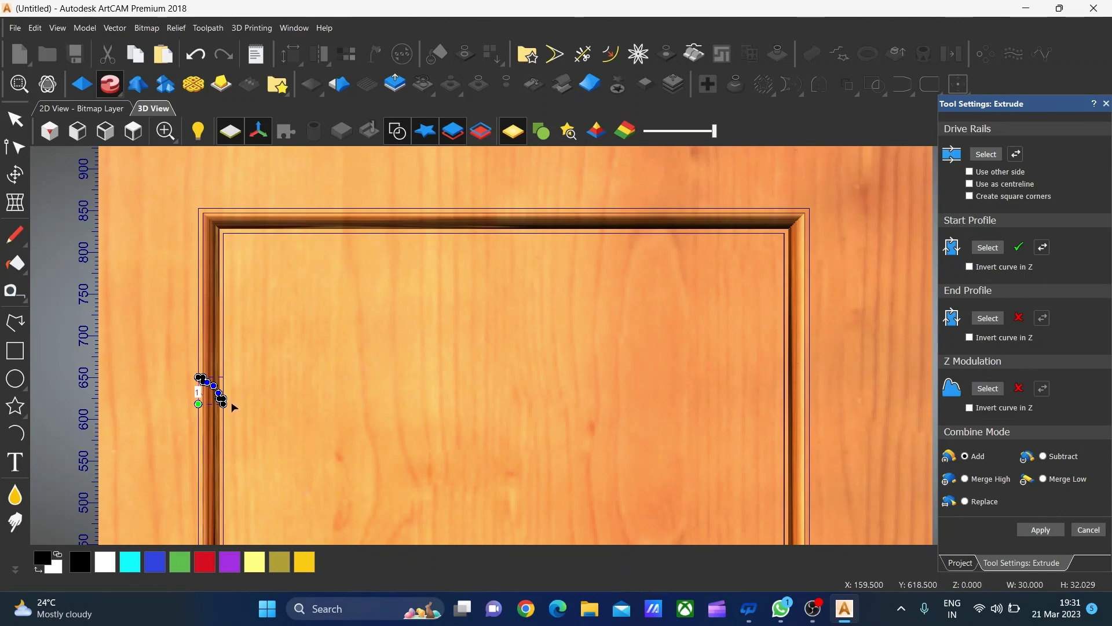
pyautogui.scroll(-2, 237, 409)
pyautogui.scroll(-2, 341, 371)
pyautogui.scroll(3, 418, 354)
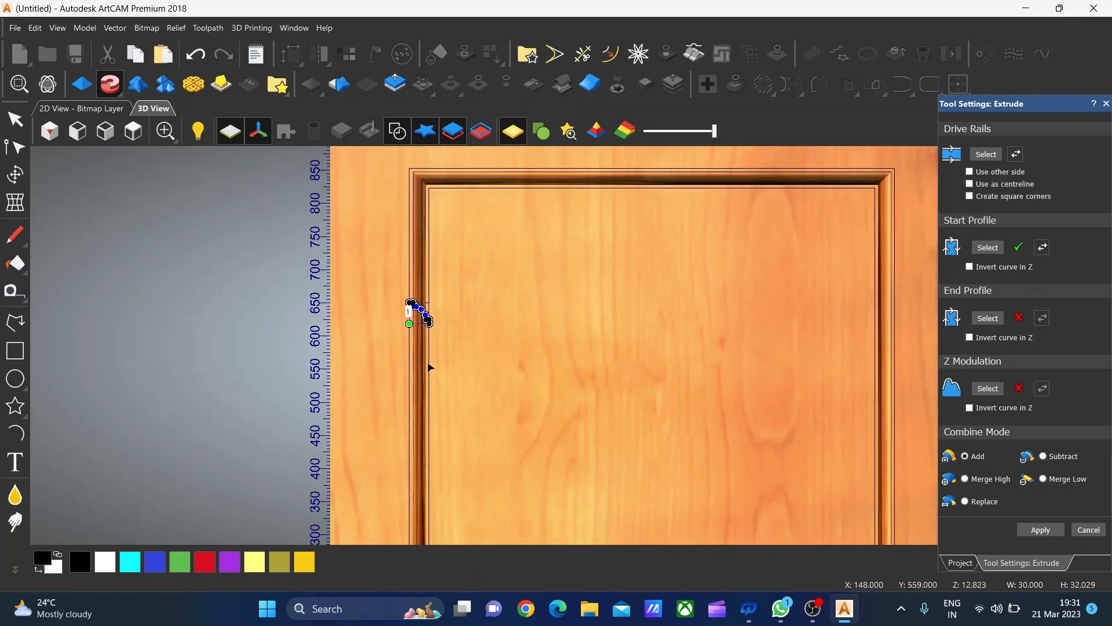
pyautogui.scroll(2, 348, 336)
# - Draw a trial half-circle arc across the frame's left rail
pyautogui.click(15, 427)
pyautogui.scroll(3, 457, 385)
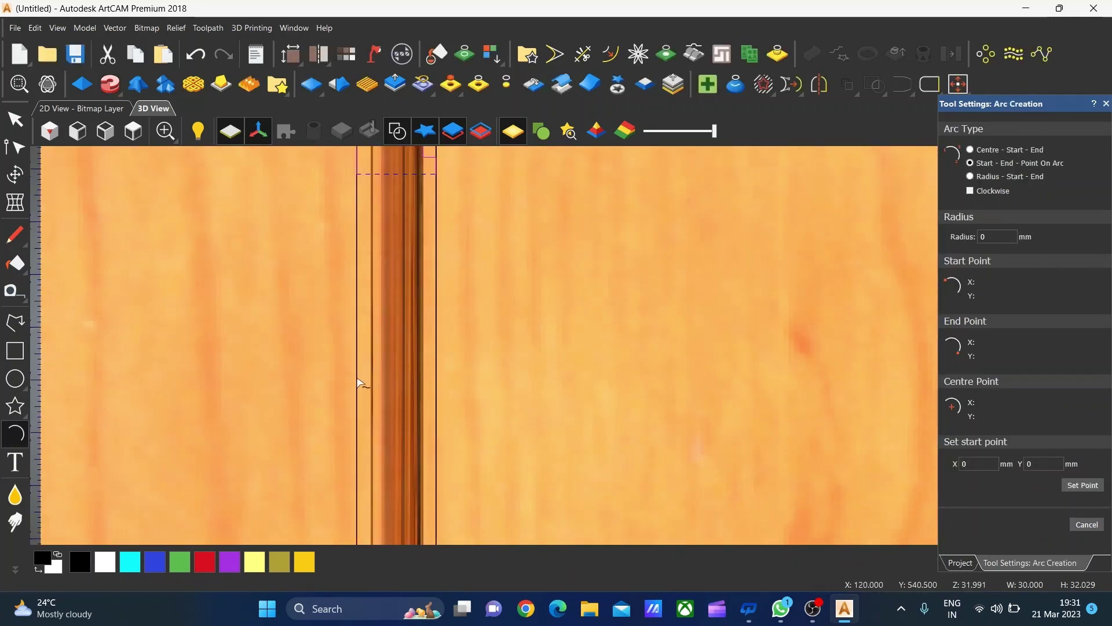
pyautogui.click(357, 379)
pyautogui.click(436, 377)
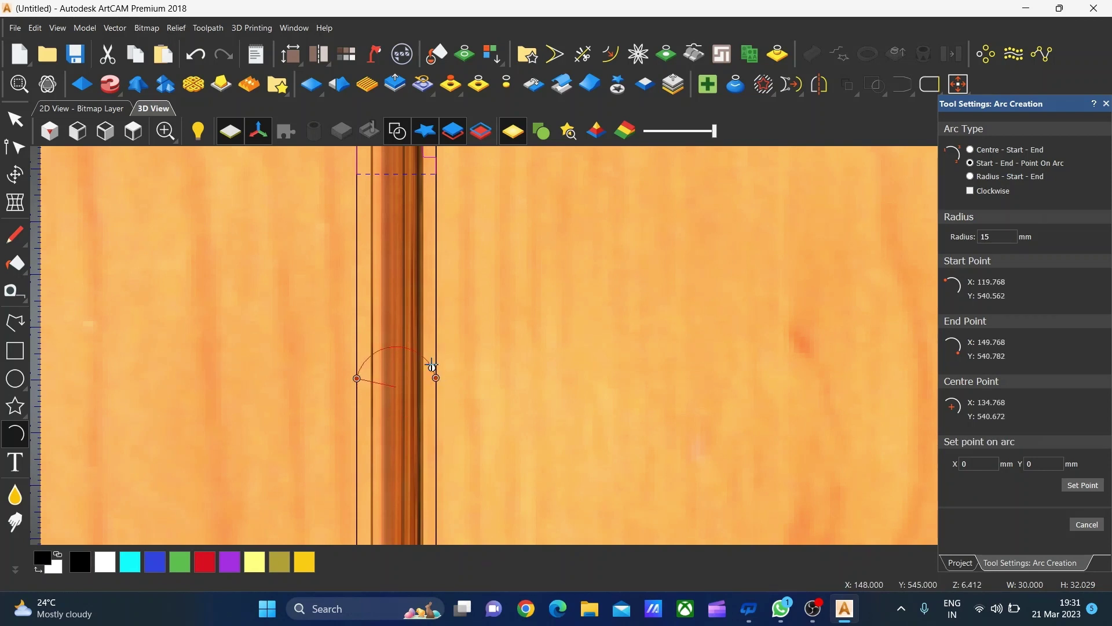
pyautogui.click(423, 327)
pyautogui.scroll(-2, 446, 342)
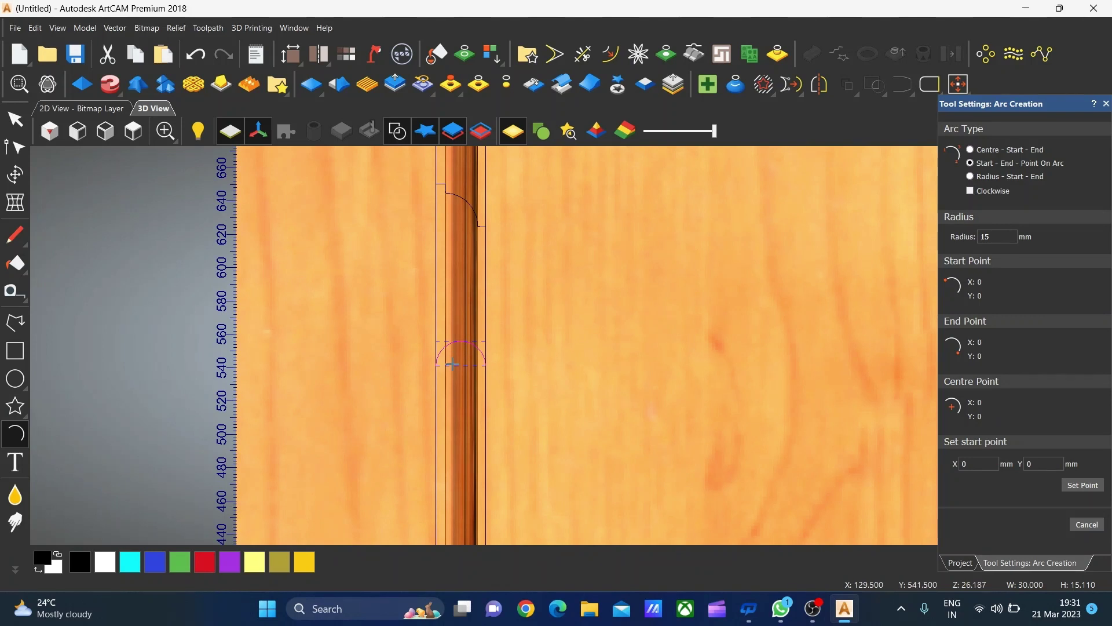
# - Undo the trial arc and extrusion changes, clearing the Start Profile selection
pyautogui.click(15, 120)
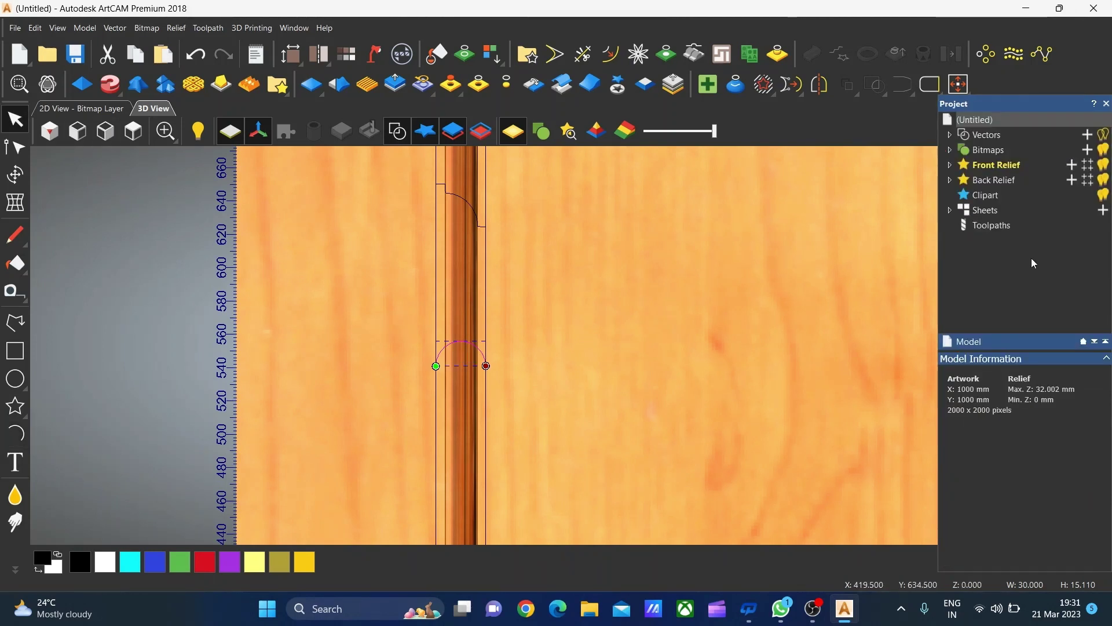
pyautogui.click(109, 84)
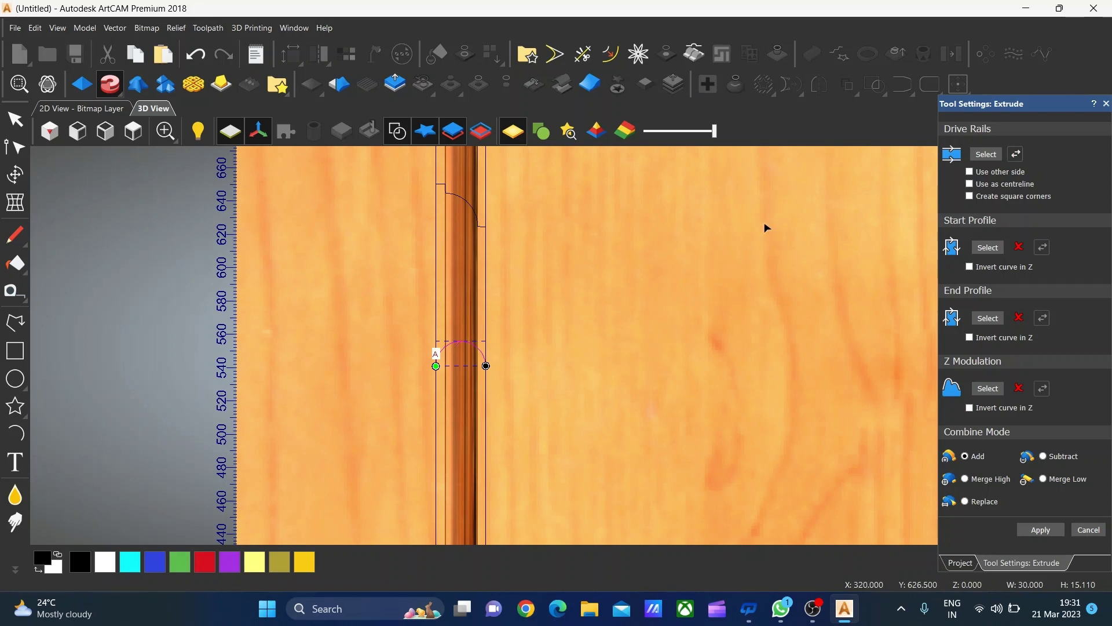
pyautogui.hotkey('ctrl', 'z')
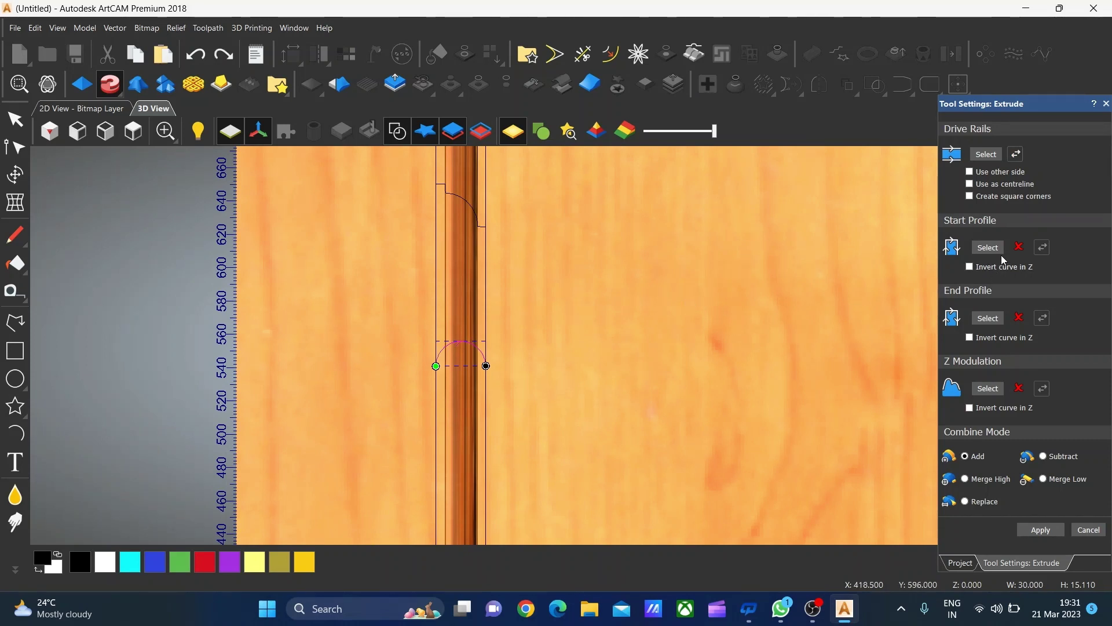
pyautogui.click(965, 249)
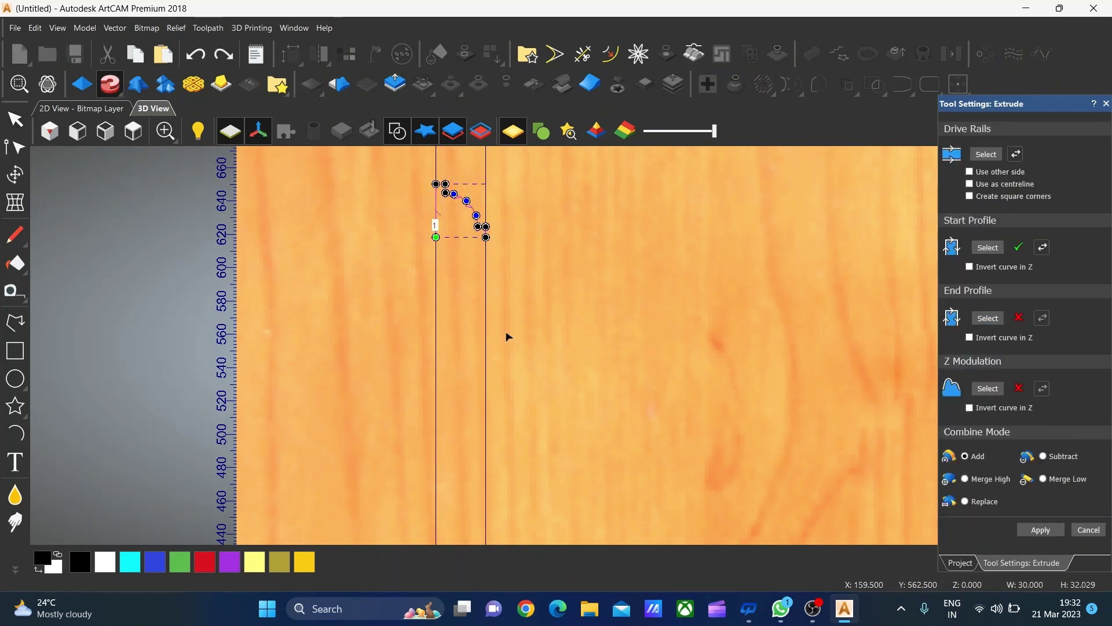
pyautogui.click(15, 433)
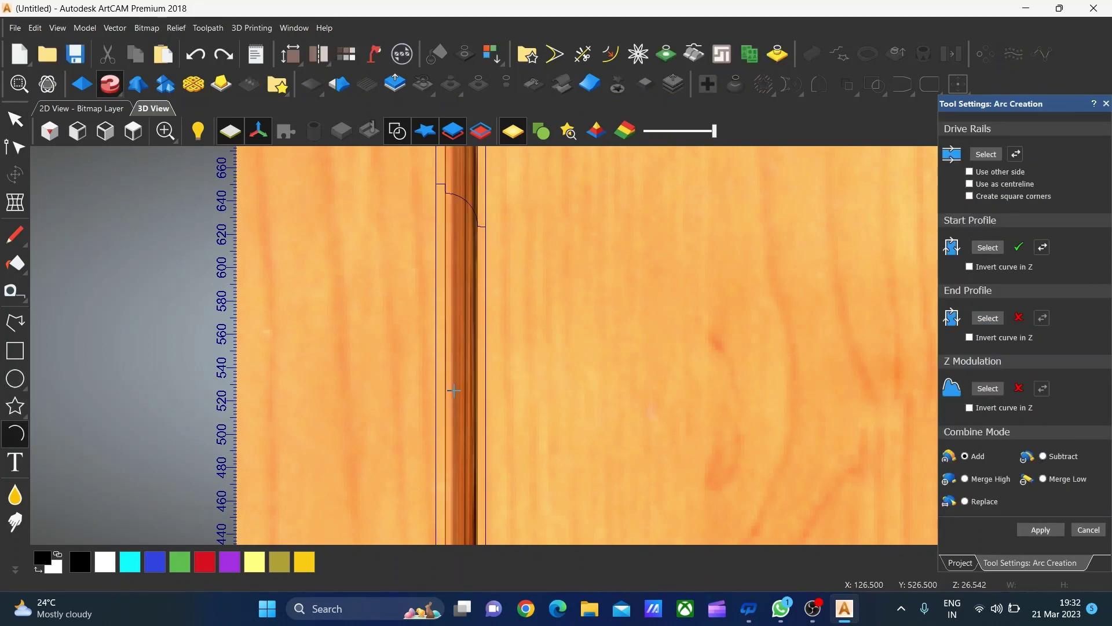
pyautogui.click(21, 128)
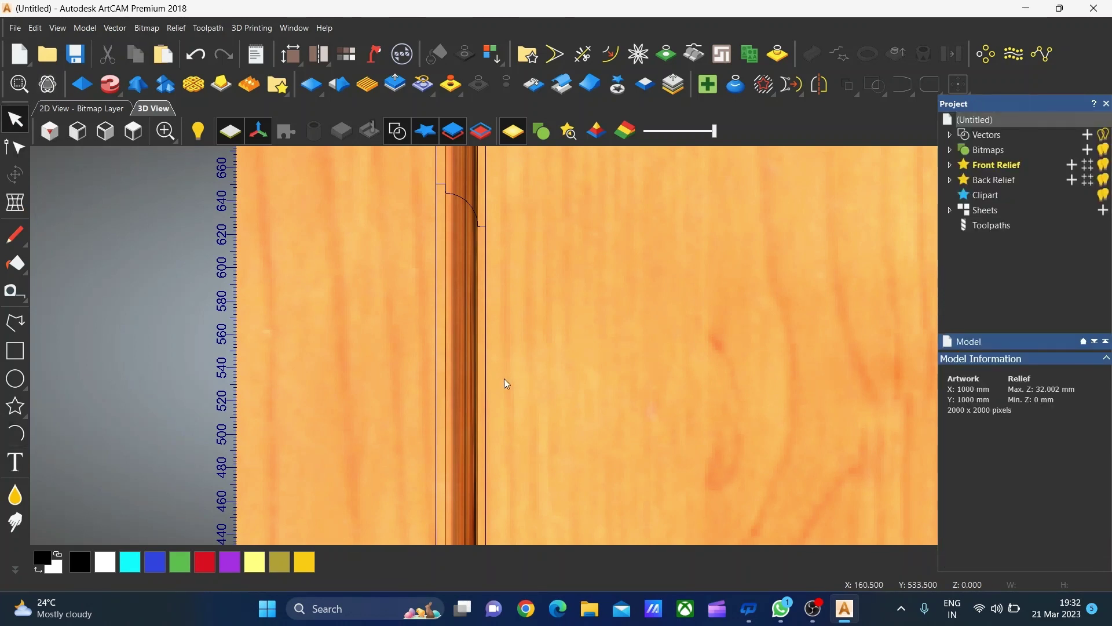
pyautogui.hotkey('ctrl', 'z')
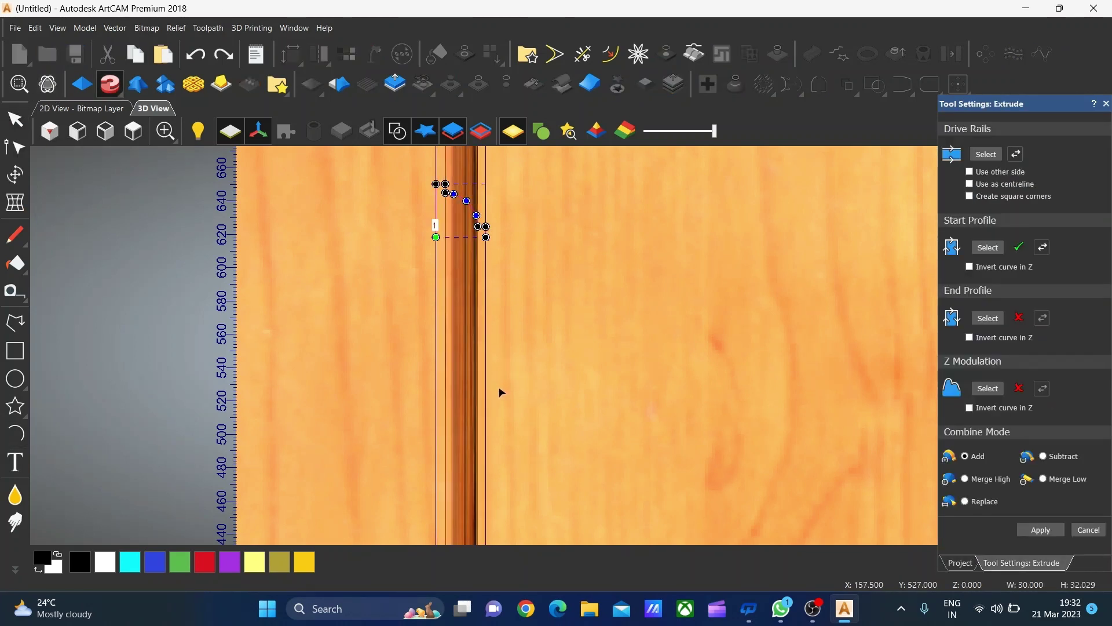
pyautogui.click(501, 392)
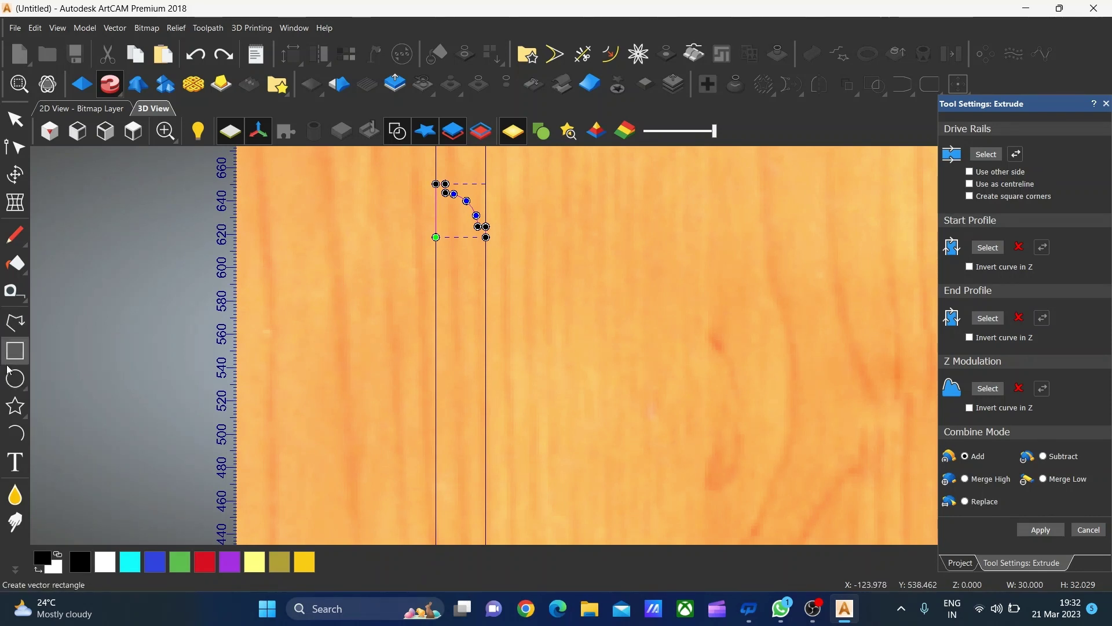
pyautogui.click(15, 434)
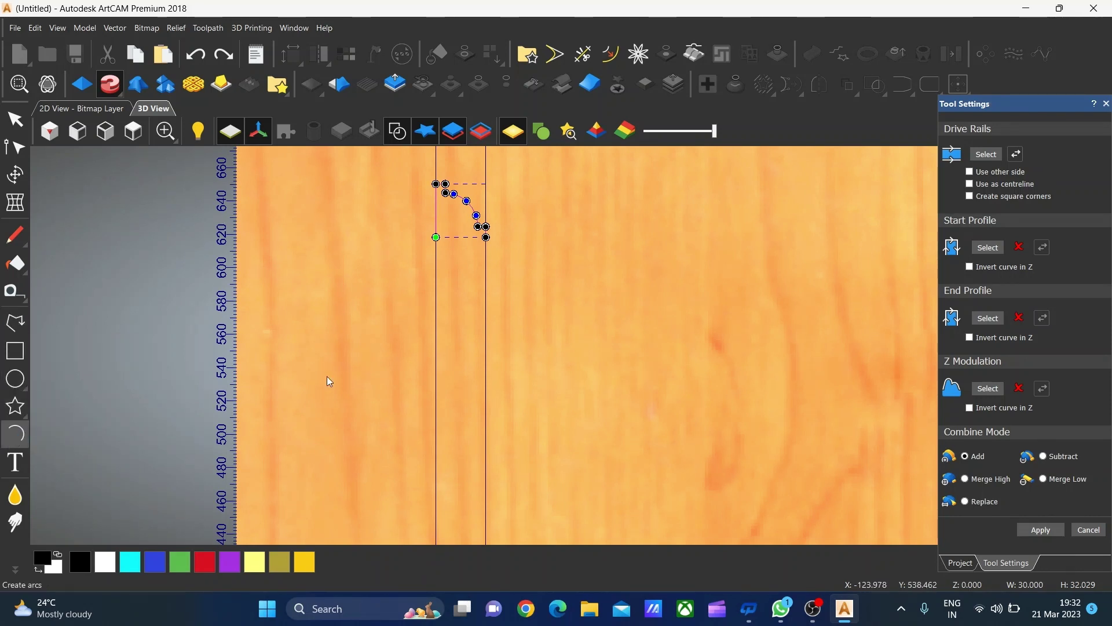
# - Draw a half-circle arc spanning the rail from its left to right edge
pyautogui.click(436, 383)
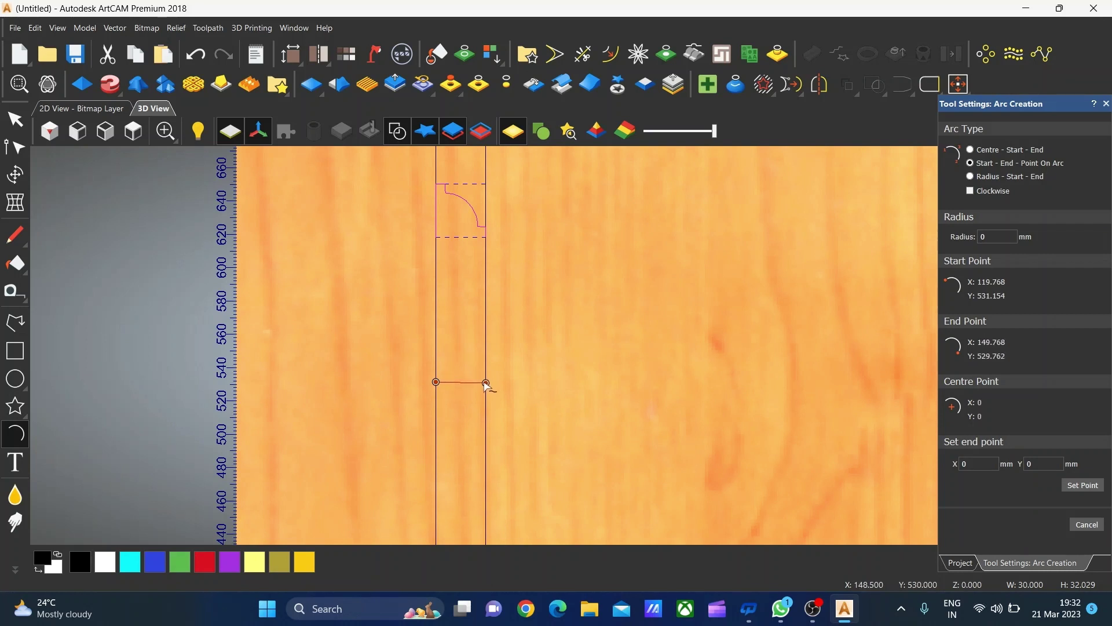
pyautogui.click(486, 382)
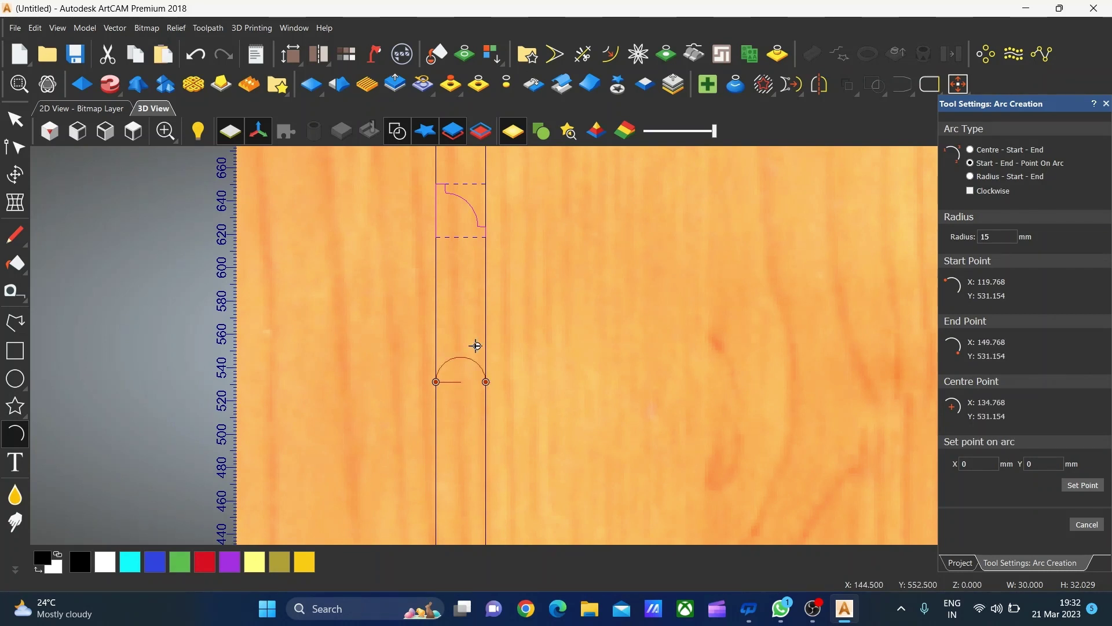
pyautogui.click(467, 347)
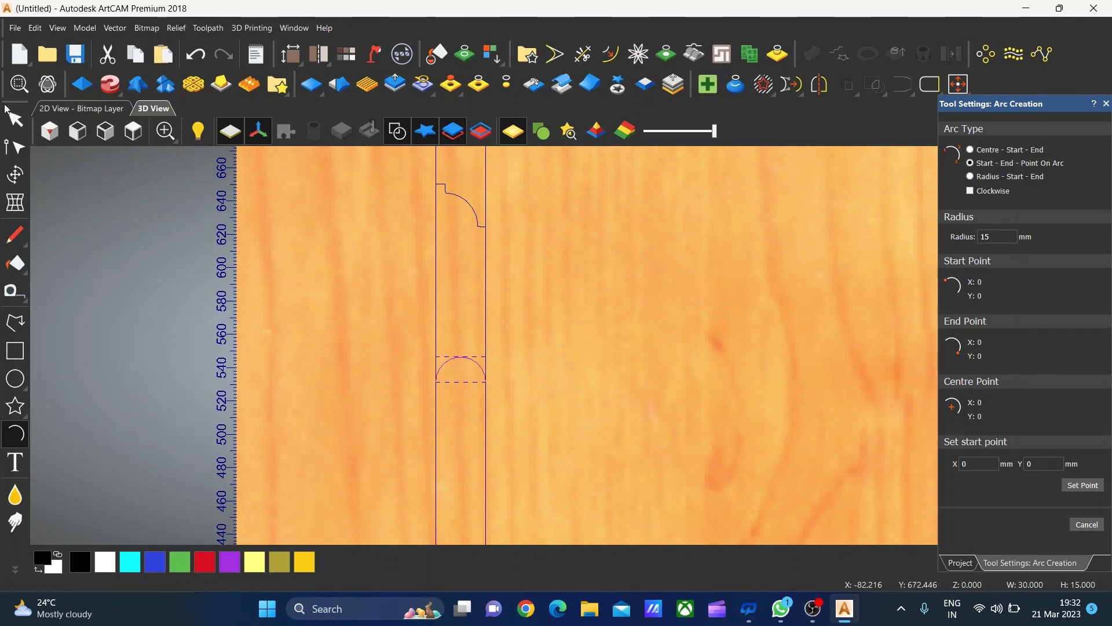
# - Extrude along the border rail, with the top curve as start profile and the half-circle as end
pyautogui.click(110, 86)
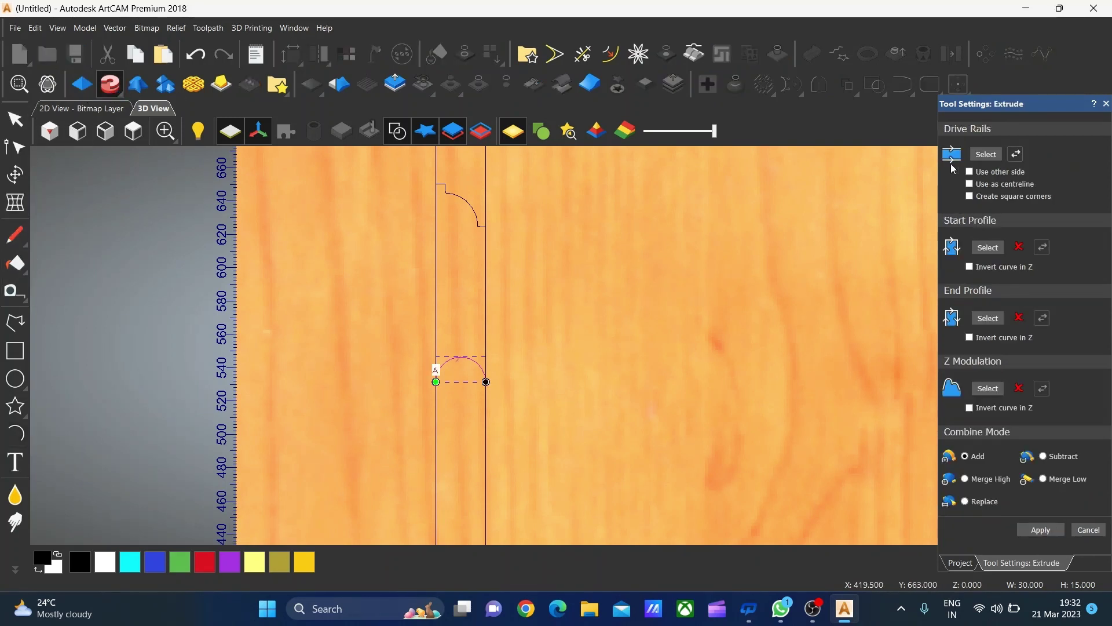
pyautogui.click(437, 249)
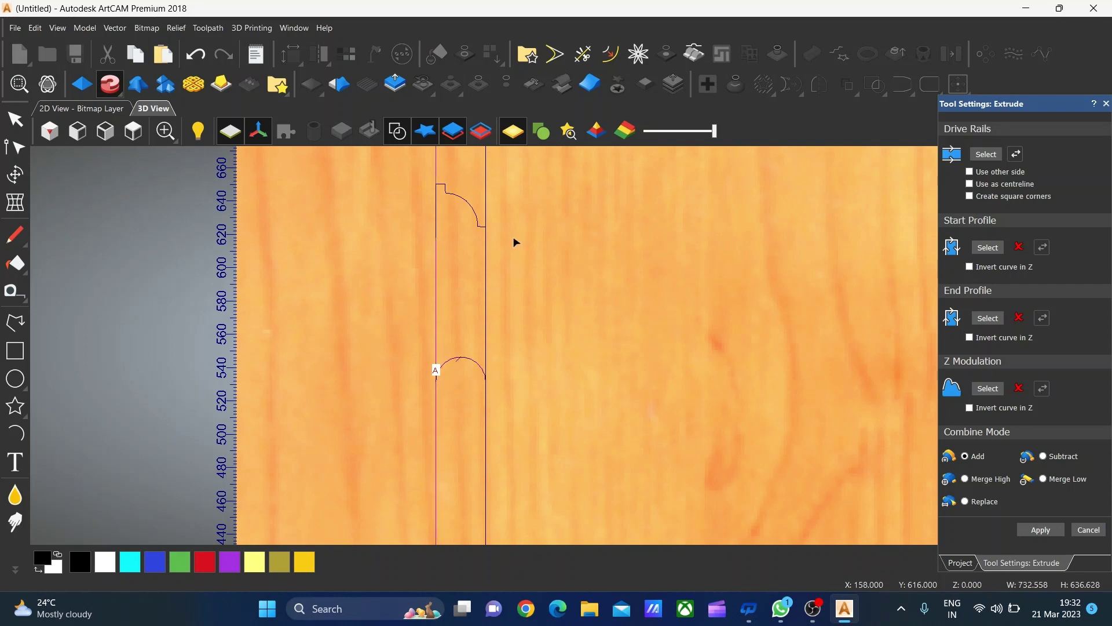
pyautogui.click(990, 161)
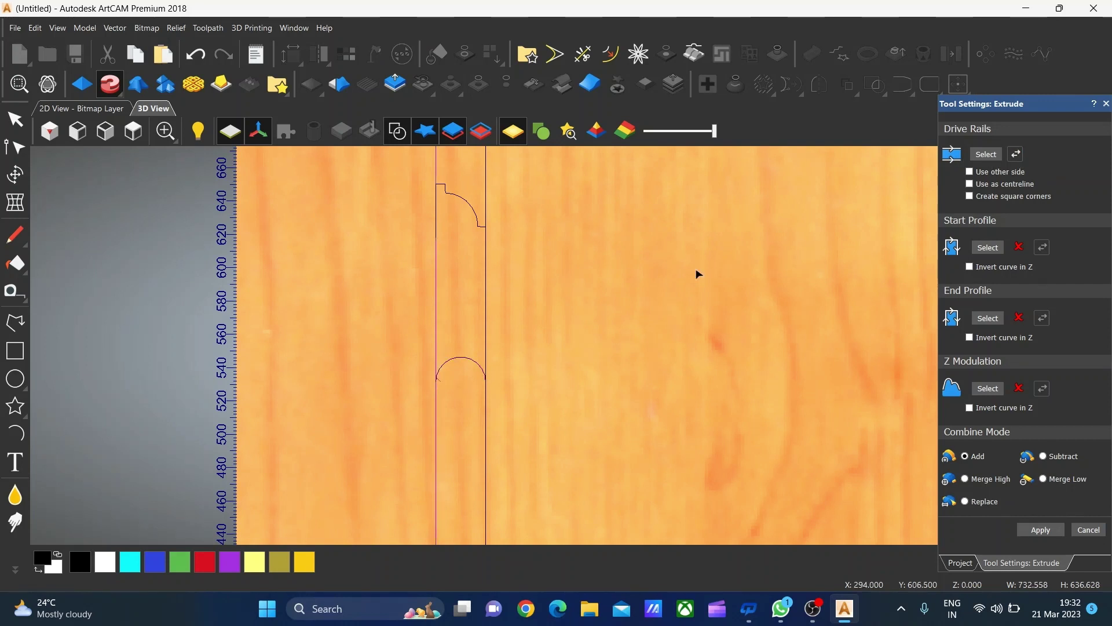
pyautogui.click(464, 202)
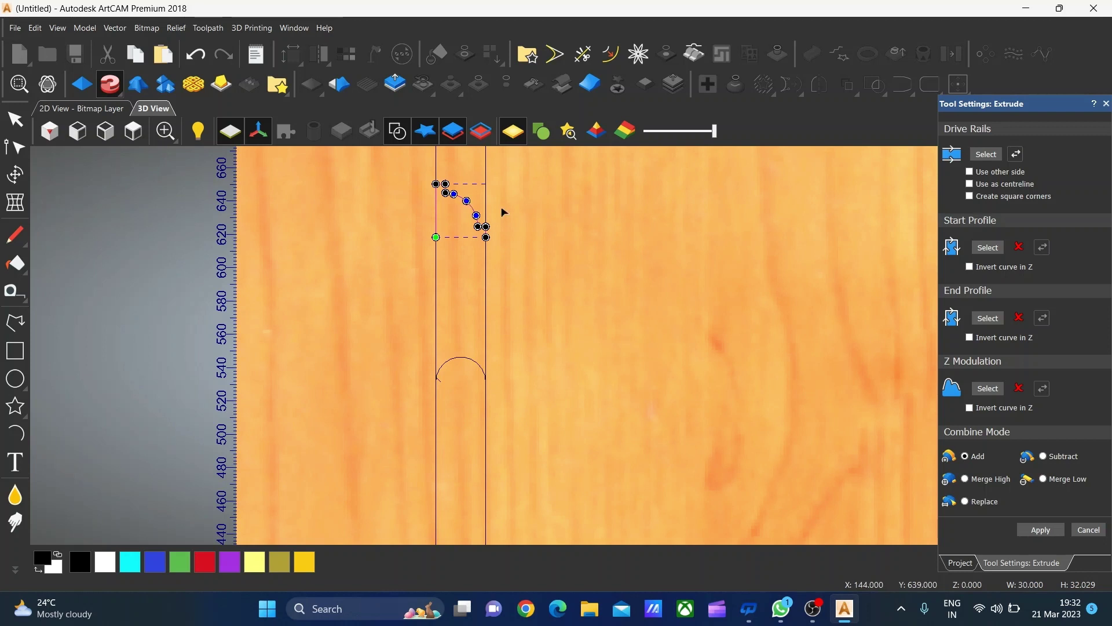
pyautogui.click(995, 249)
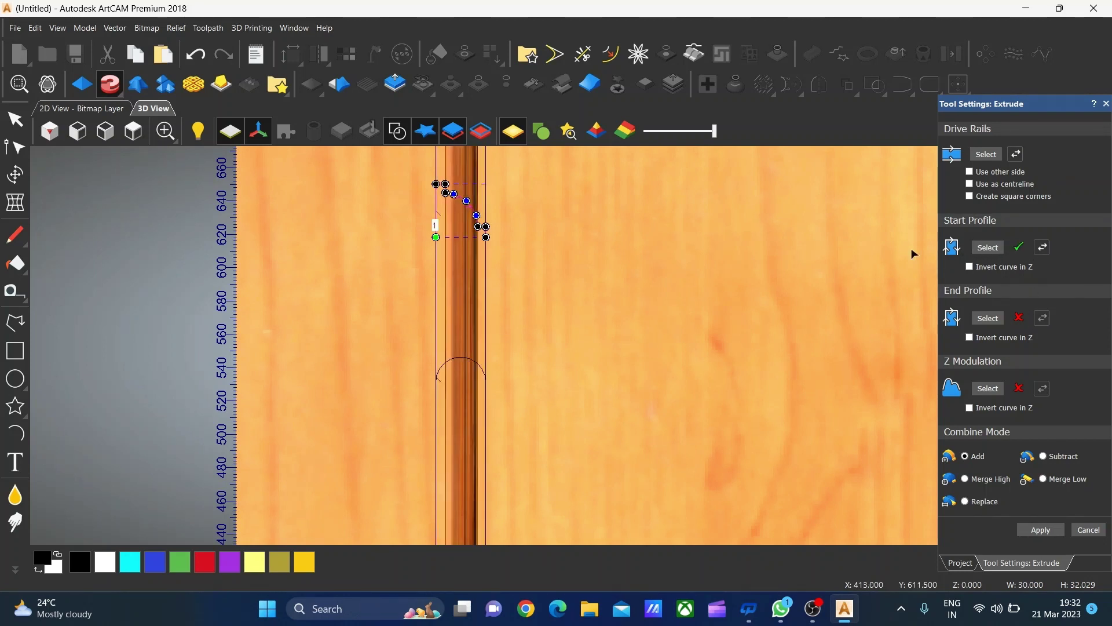
pyautogui.click(461, 362)
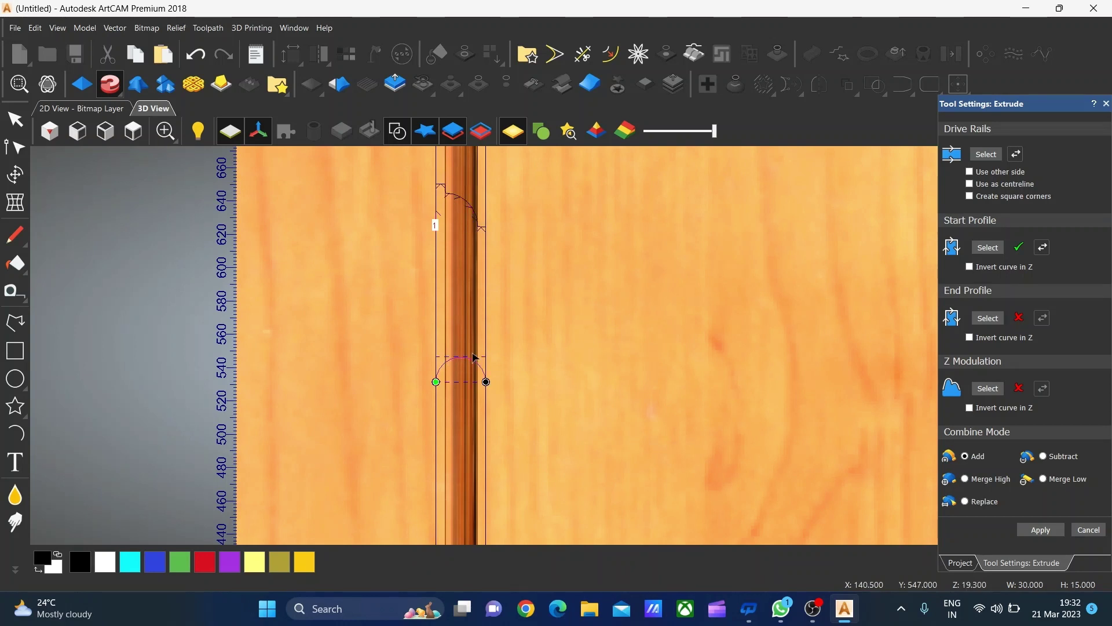
pyautogui.click(992, 323)
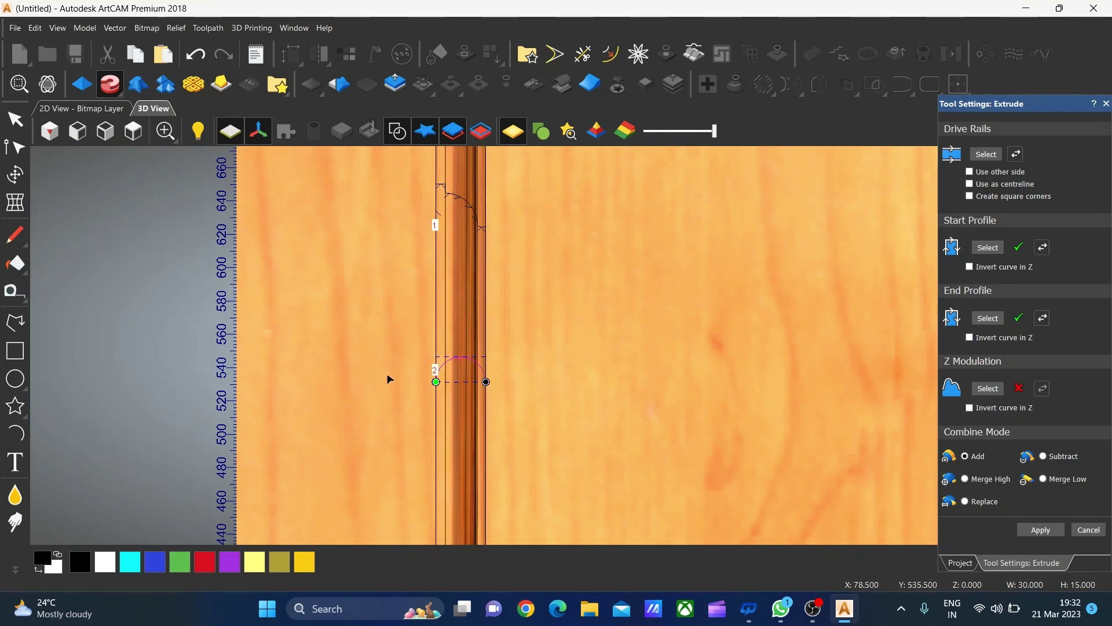
# - Apply the extrusion with Combine Mode Add to build the moulded frame relief
pyautogui.scroll(-1, 508, 387)
pyautogui.scroll(-3, 579, 374)
pyautogui.scroll(2, 718, 325)
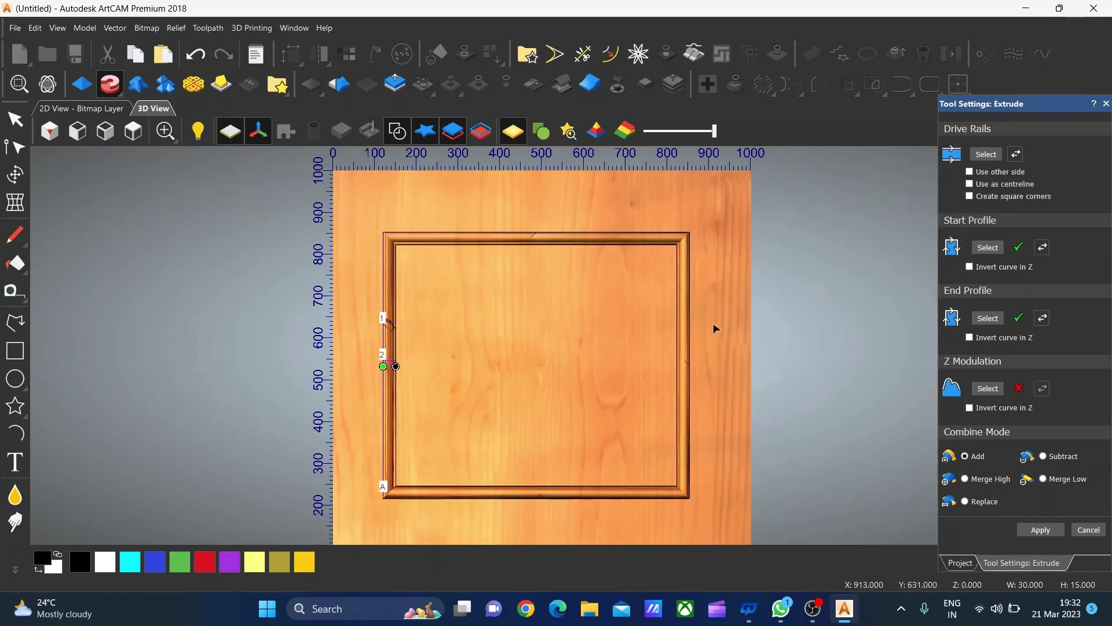
pyautogui.scroll(2, 388, 255)
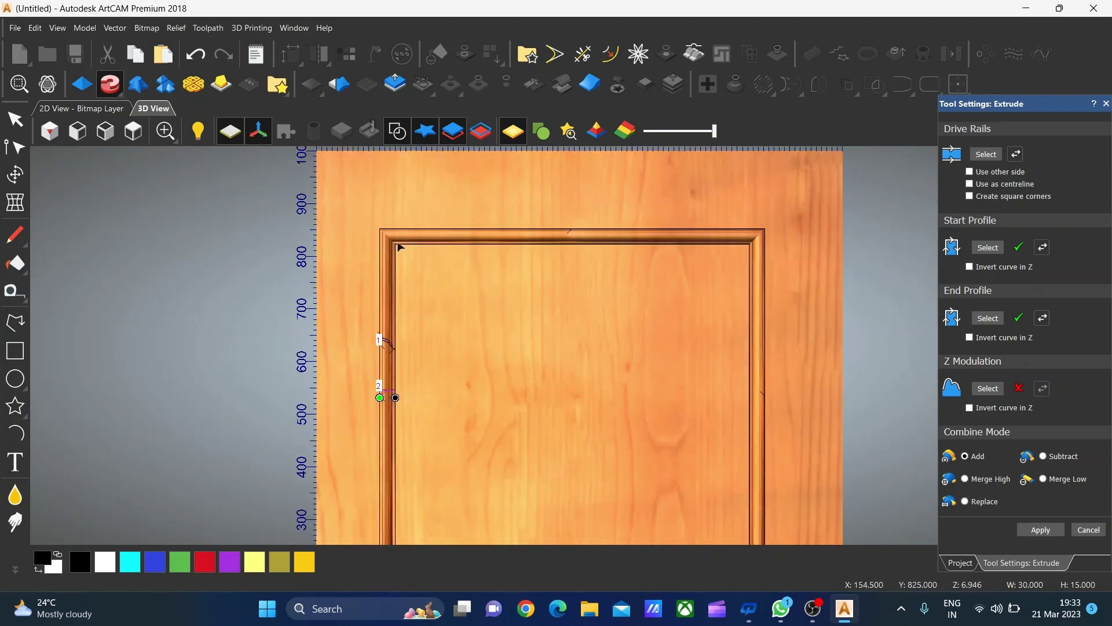
pyautogui.scroll(2, 383, 238)
pyautogui.scroll(-2, 822, 312)
pyautogui.scroll(-1, 725, 301)
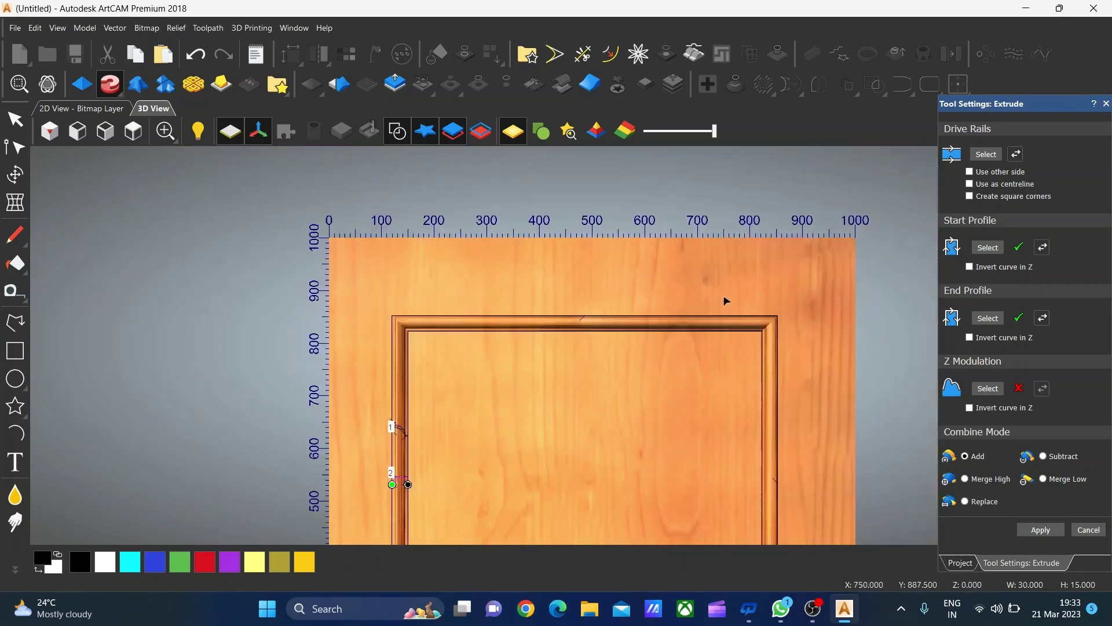
pyautogui.scroll(4, 637, 273)
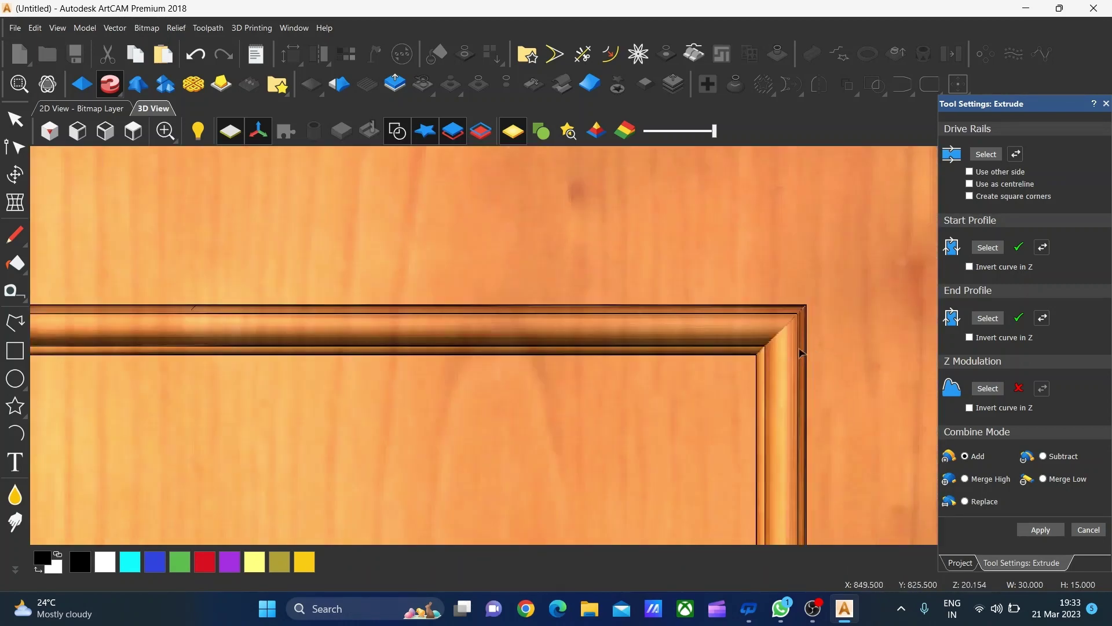
pyautogui.click(1040, 529)
# - Orbit and zoom the 3D view to see the framed board in perspective
pyautogui.moveTo(465, 362); pyautogui.dragTo(691, 207)
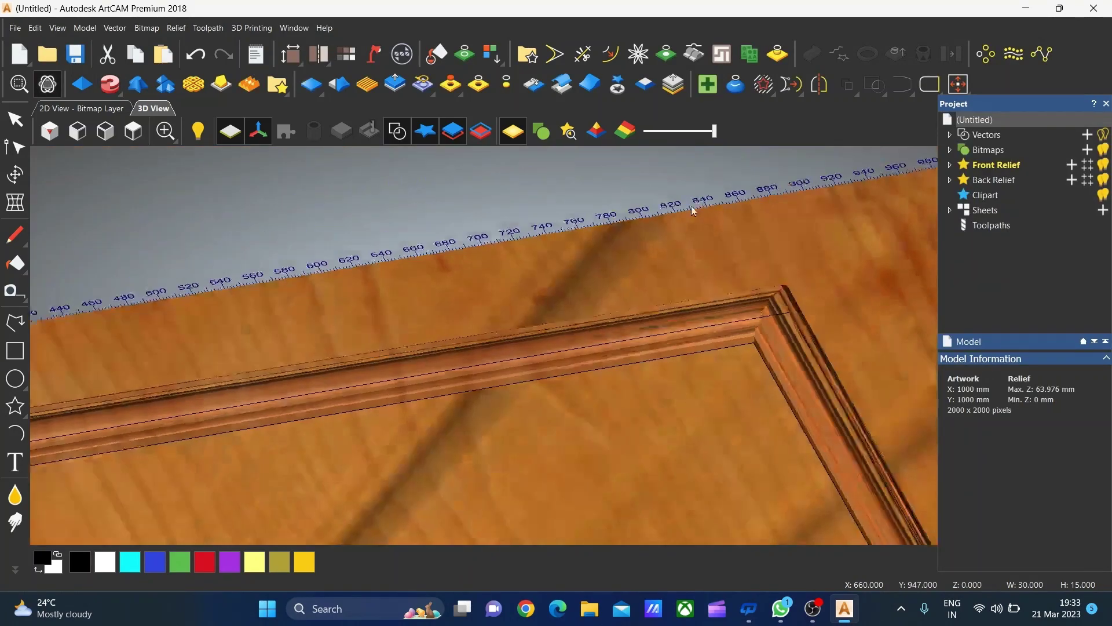
pyautogui.scroll(-2, 722, 262)
pyautogui.moveTo(722, 262); pyautogui.dragTo(349, 525)
pyautogui.scroll(3, 453, 429)
pyautogui.scroll(-3, 504, 451)
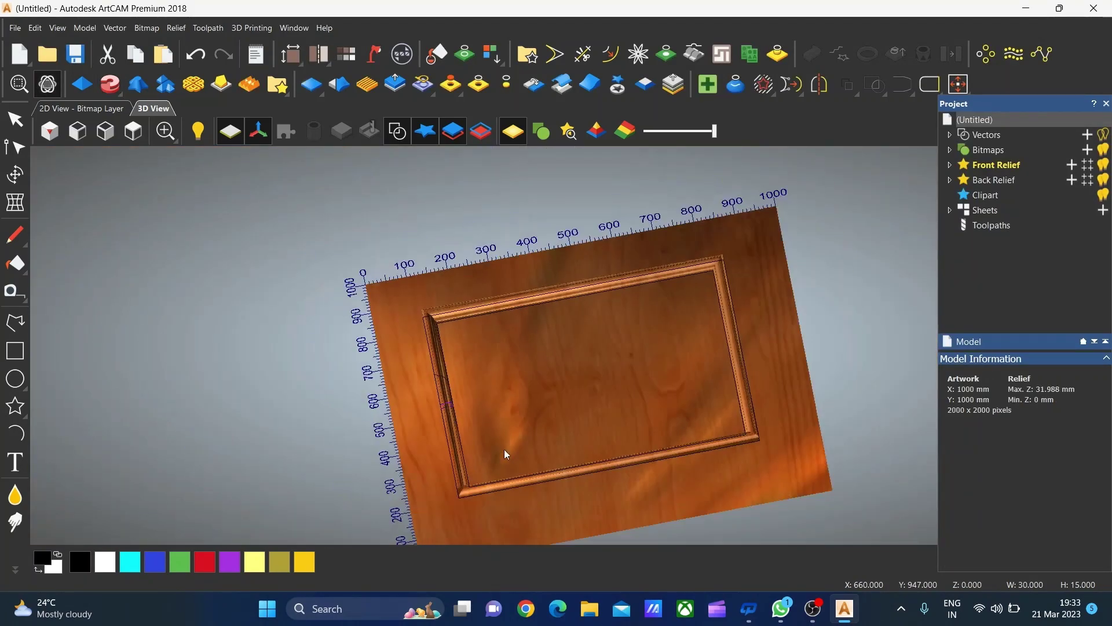
pyautogui.scroll(3, 455, 496)
pyautogui.scroll(2, 437, 449)
pyautogui.moveTo(436, 444)
pyautogui.mouseDown()
pyautogui.moveTo(479, 394)
pyautogui.moveTo(694, 394)
pyautogui.moveTo(547, 394)
pyautogui.moveTo(440, 312)
pyautogui.moveTo(520, 289)
pyautogui.moveTo(533, 320)
pyautogui.moveTo(508, 271)
pyautogui.moveTo(521, 323)
pyautogui.moveTo(544, 345)
pyautogui.moveTo(625, 298)
pyautogui.moveTo(600, 227)
pyautogui.mouseUp()
pyautogui.scroll(-3, 543, 345)
pyautogui.scroll(3, 599, 228)
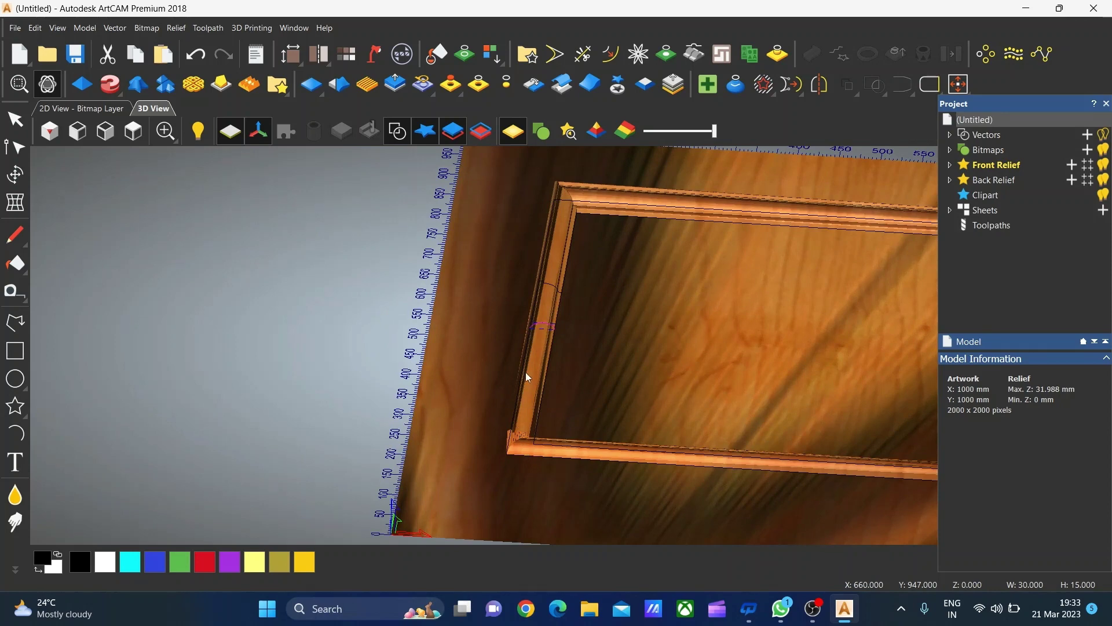
# - Rotate and zoom in close to inspect the frame's bottom-right mitred corner
pyautogui.moveTo(647, 187); pyautogui.dragTo(782, 279)
pyautogui.moveTo(862, 277)
pyautogui.mouseDown()
pyautogui.moveTo(769, 394)
pyautogui.moveTo(863, 493)
pyautogui.mouseUp()
pyautogui.scroll(3, 812, 404)
pyautogui.moveTo(812, 404)
pyautogui.mouseDown()
pyautogui.moveTo(734, 410)
pyautogui.moveTo(690, 450)
pyautogui.moveTo(459, 388)
pyautogui.moveTo(643, 339)
pyautogui.moveTo(543, 367)
pyautogui.moveTo(290, 362)
pyautogui.moveTo(372, 248)
pyautogui.moveTo(282, 269)
pyautogui.moveTo(324, 401)
pyautogui.mouseUp()
pyautogui.scroll(2, 297, 379)
pyautogui.scroll(2, 295, 384)
pyautogui.scroll(-2, 425, 308)
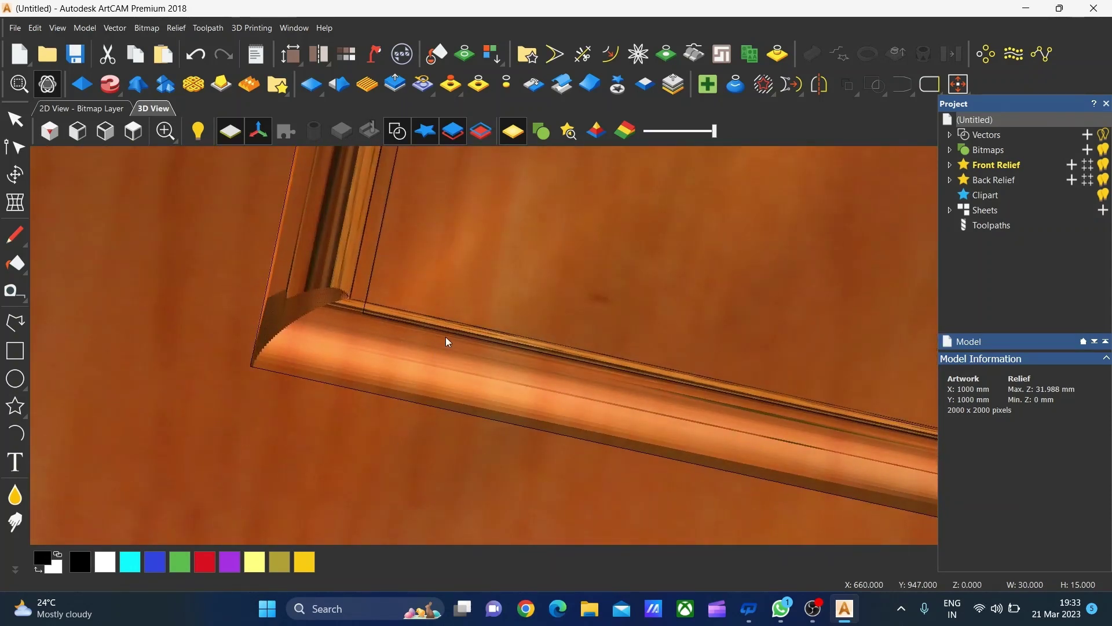
pyautogui.scroll(-3, 446, 336)
pyautogui.scroll(-3, 450, 342)
pyautogui.scroll(-3, 552, 324)
pyautogui.scroll(-2, 625, 301)
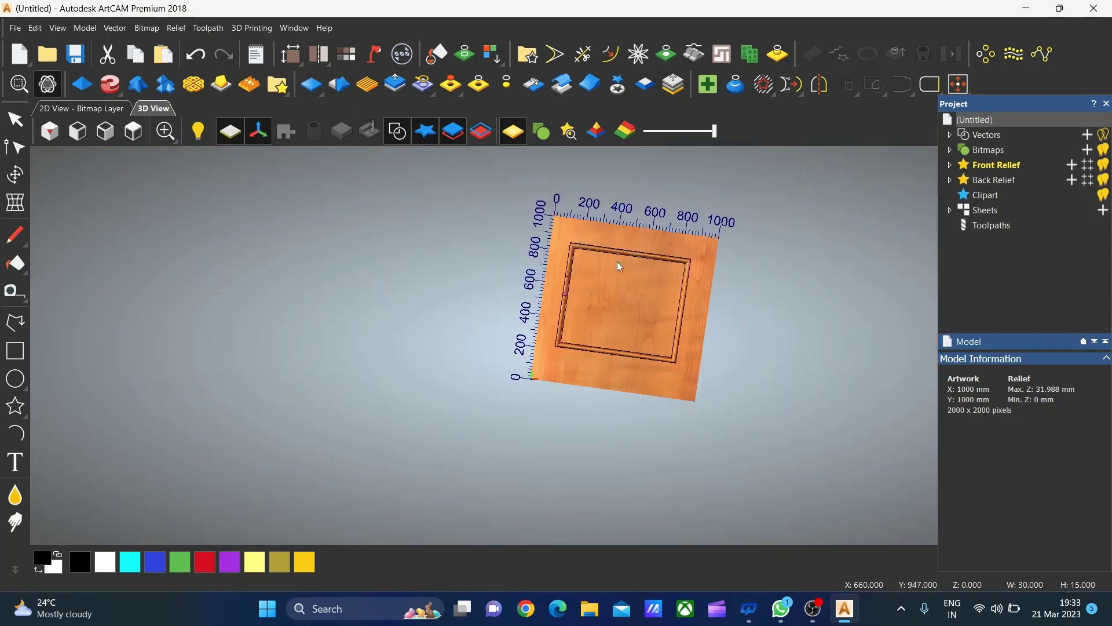
pyautogui.scroll(4, 535, 293)
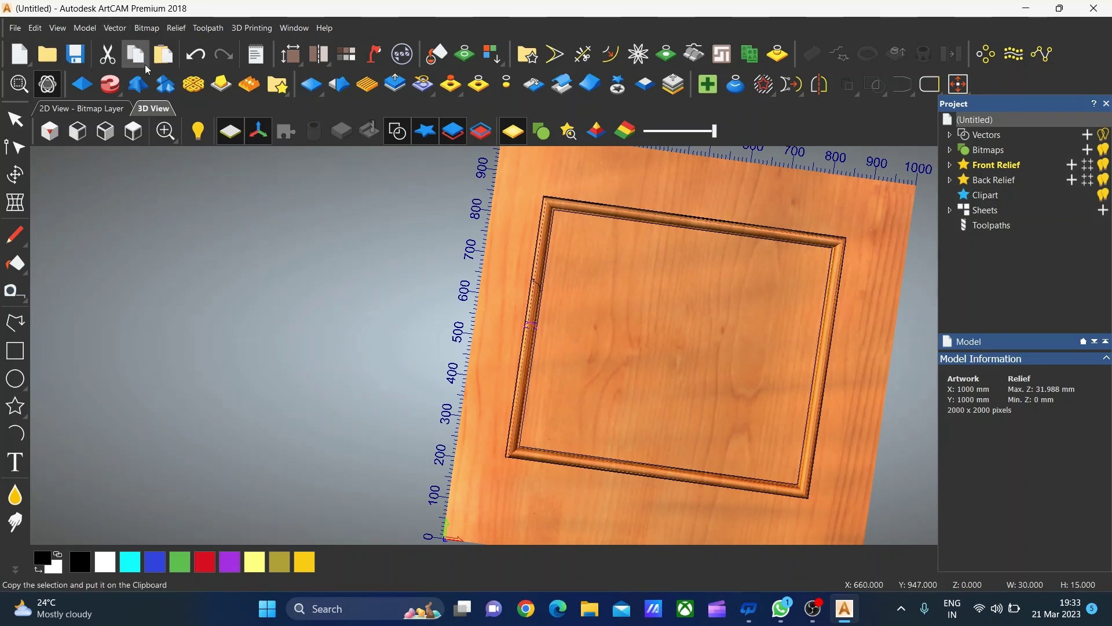
# - Start a second extrusion in top view, trying Merge High then Merge Low, with the rectangle as rail
pyautogui.click(110, 84)
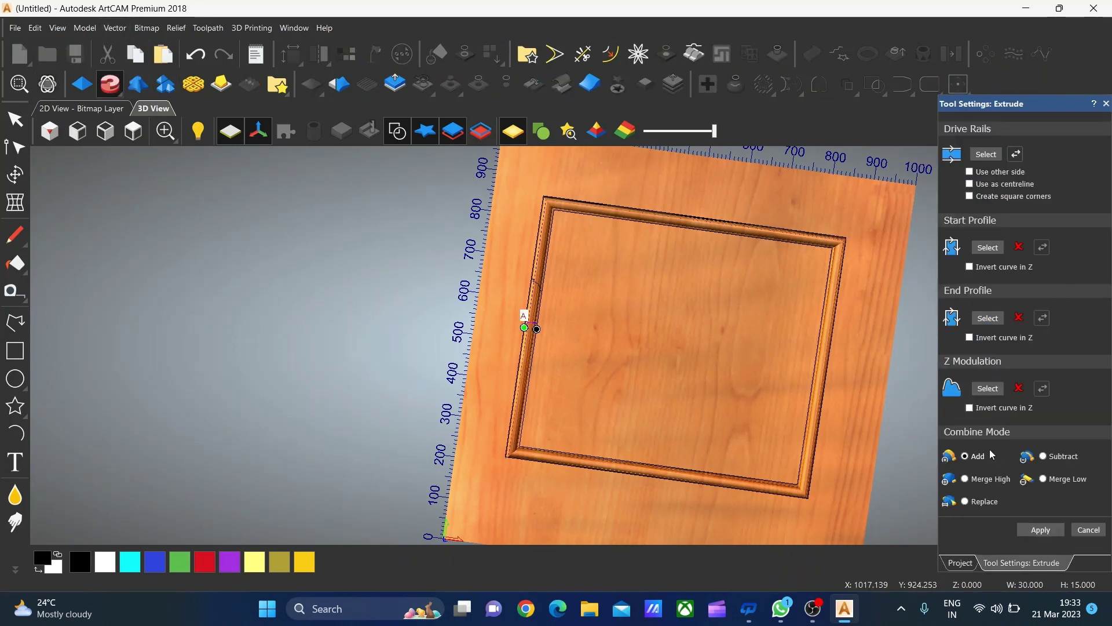
pyautogui.press('0')
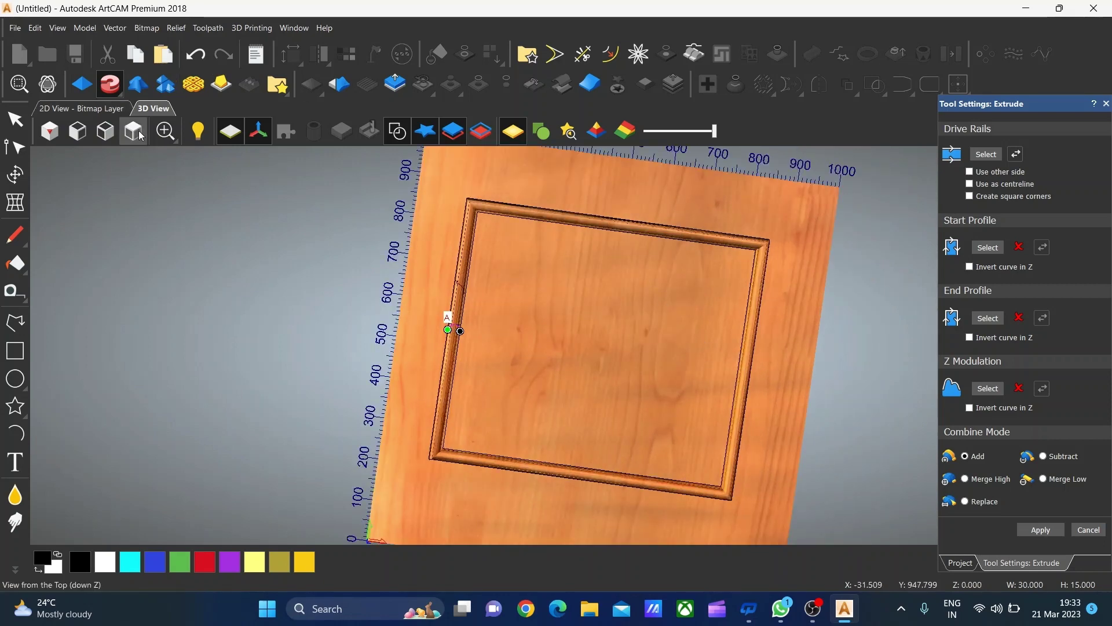
pyautogui.scroll(2, 625, 353)
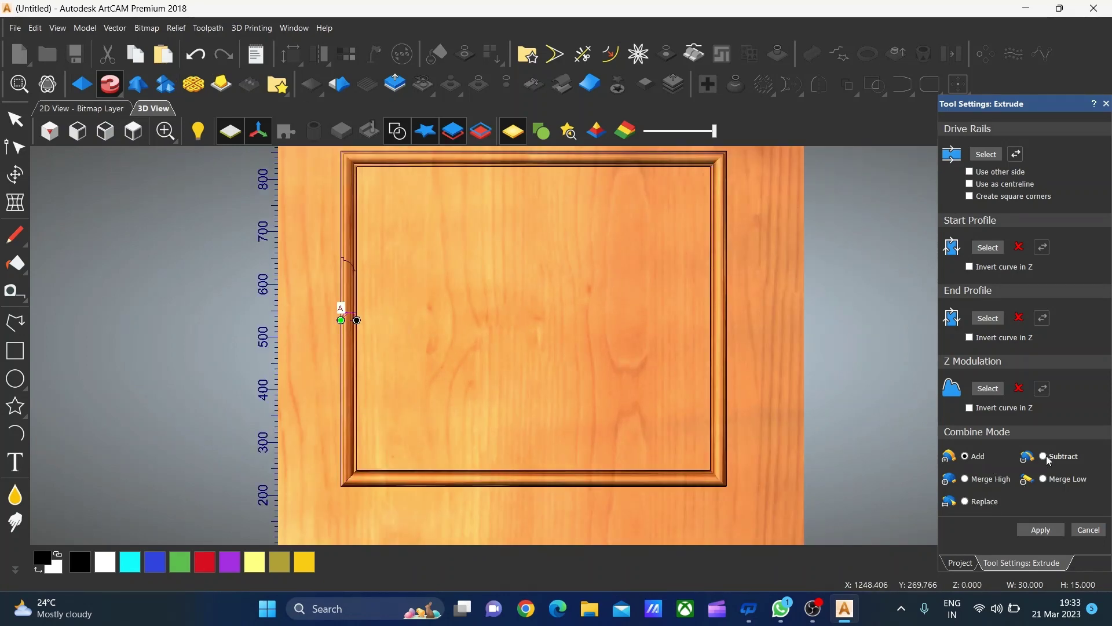
pyautogui.click(965, 479)
pyautogui.click(1044, 479)
pyautogui.scroll(2, 493, 164)
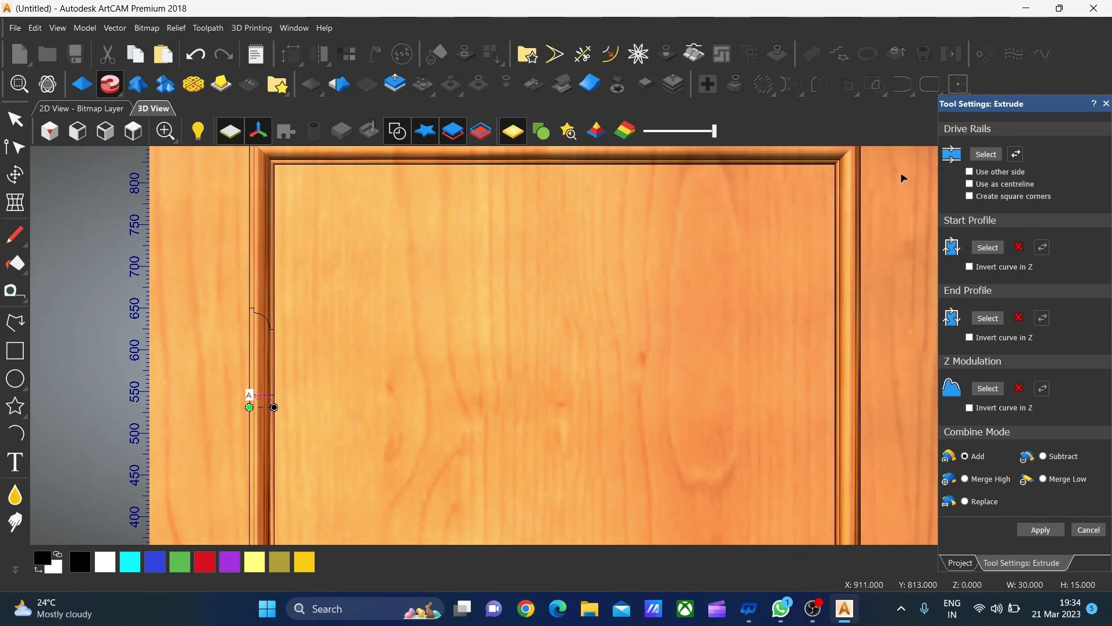
pyautogui.click(251, 208)
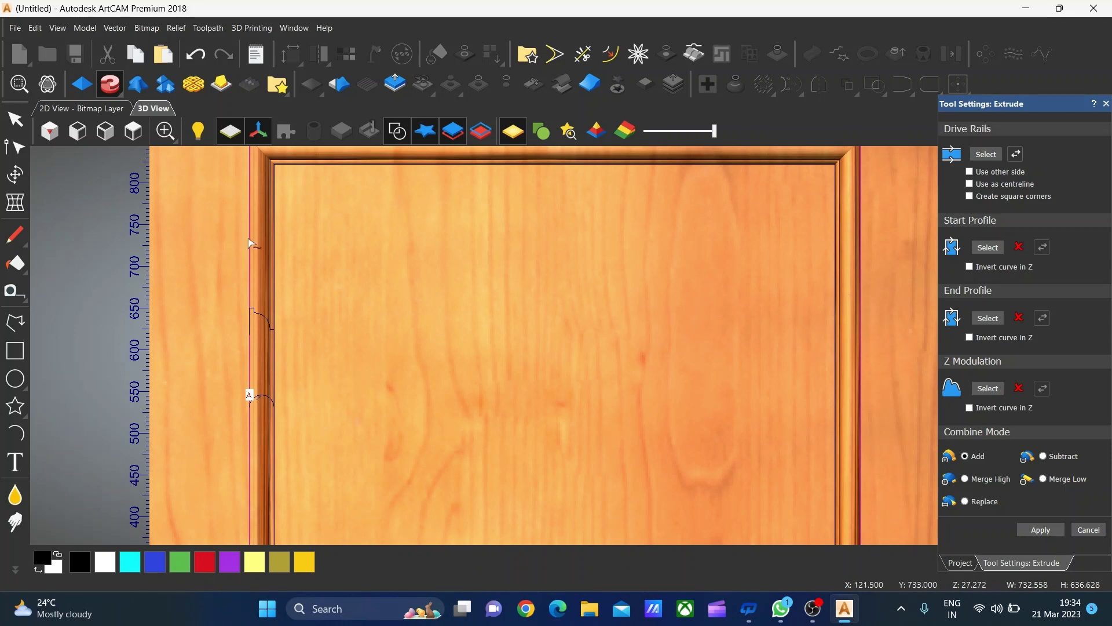
# - Assign the small curved profile vector as the extrusion's start profile
pyautogui.press('Tab')
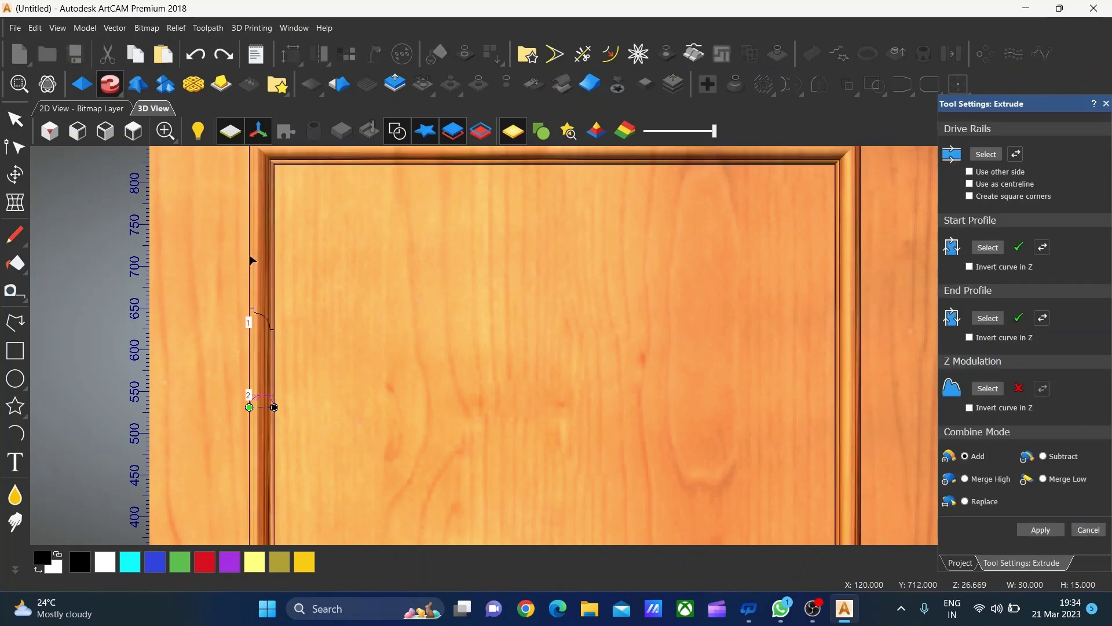
pyautogui.press('Tab')
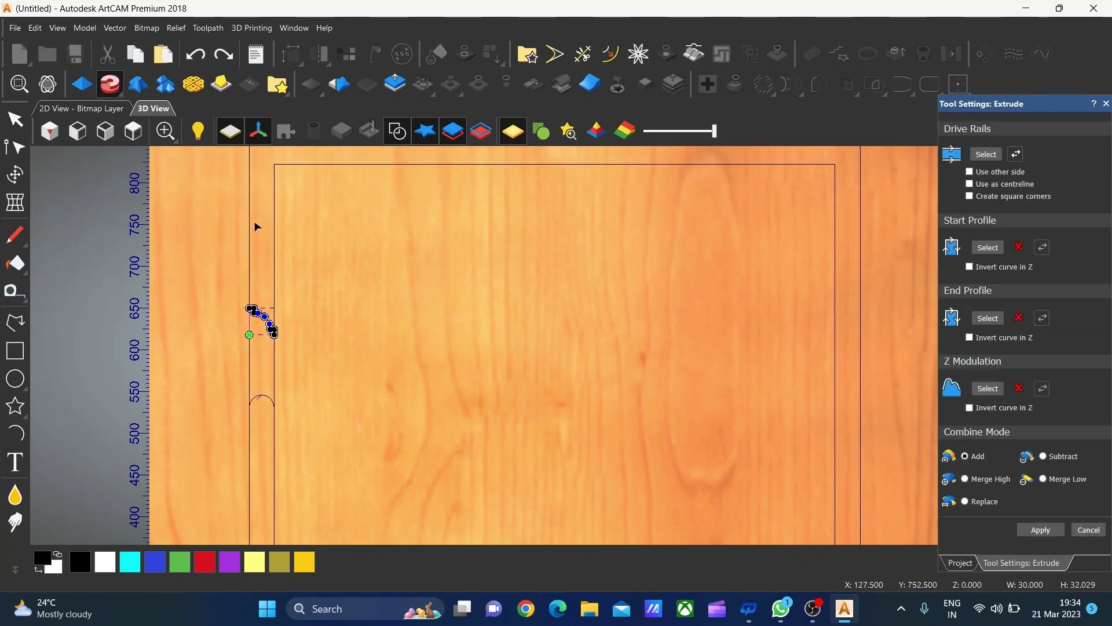
pyautogui.press('Tab')
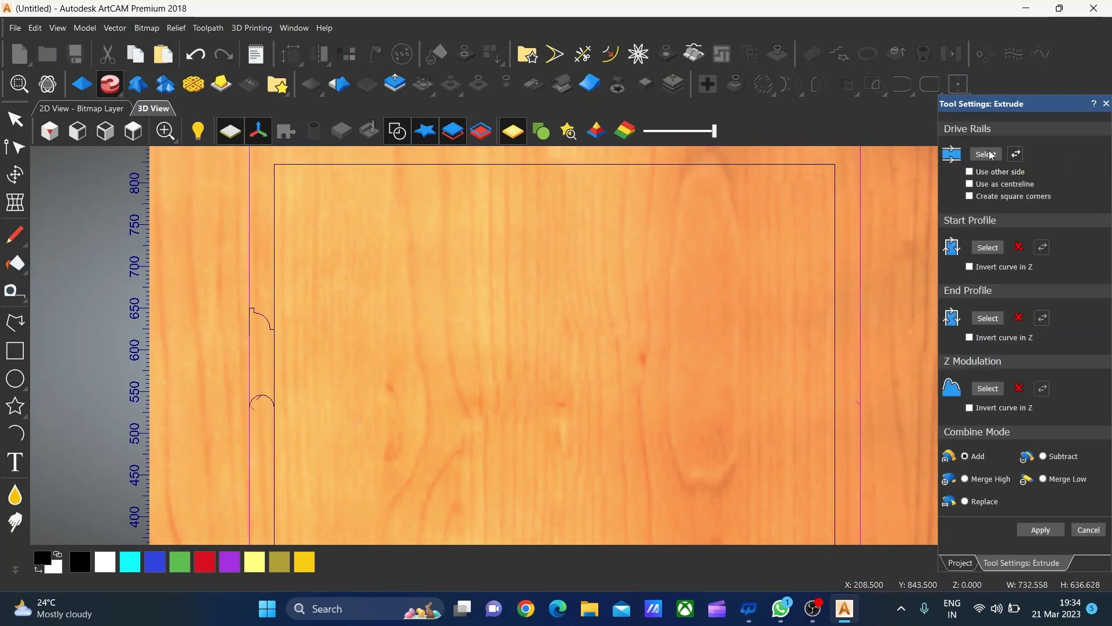
pyautogui.click(263, 317)
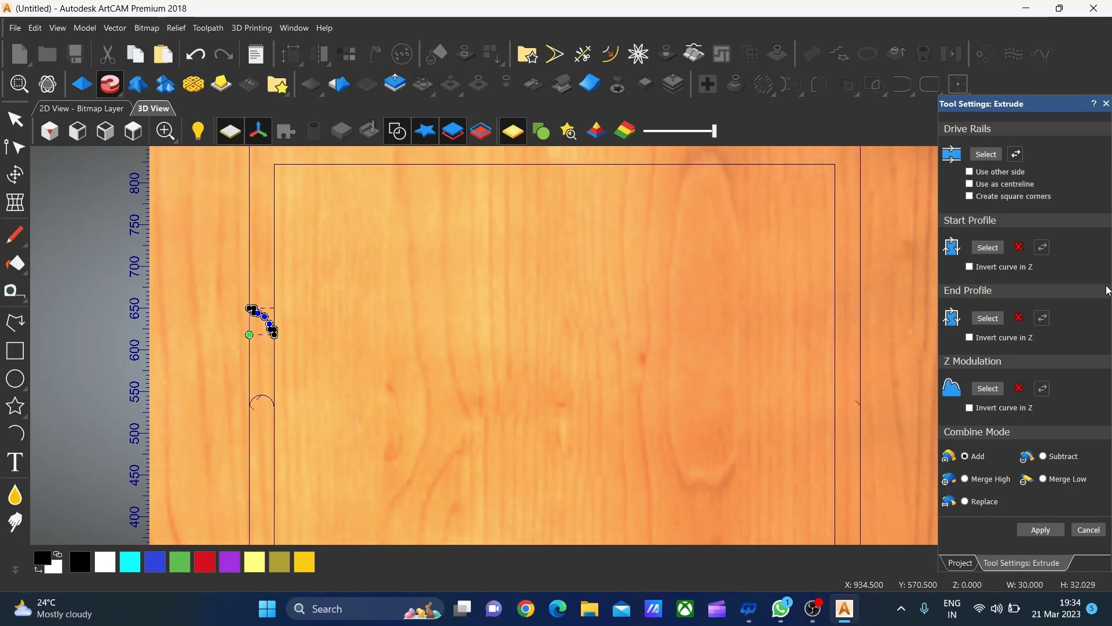
pyautogui.click(993, 253)
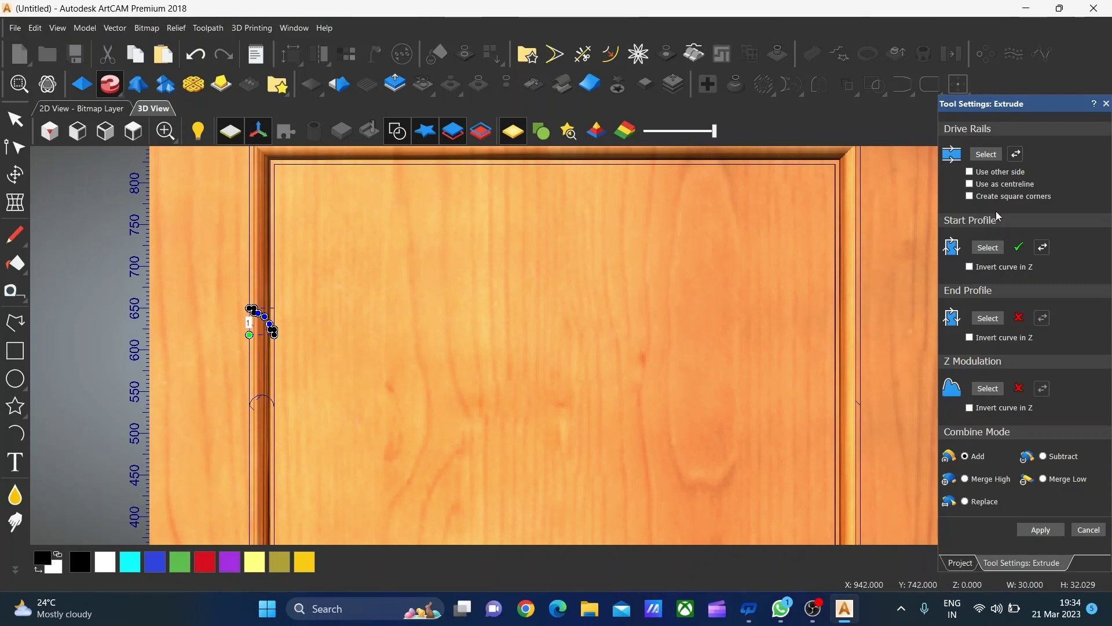
pyautogui.click(971, 173)
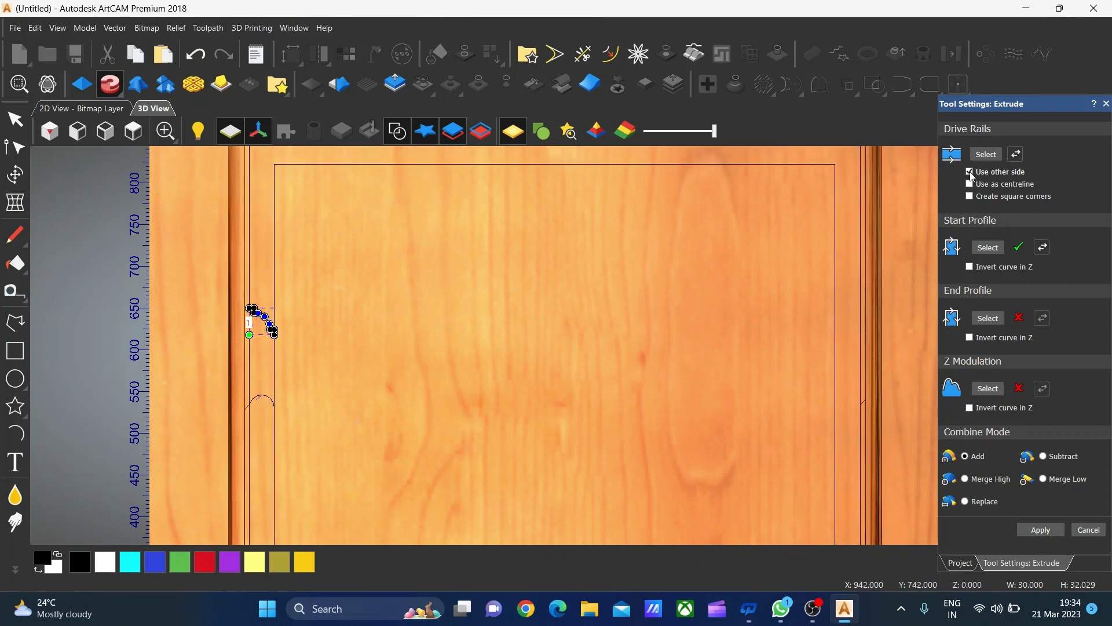
pyautogui.scroll(-1, 273, 308)
pyautogui.scroll(1, 385, 194)
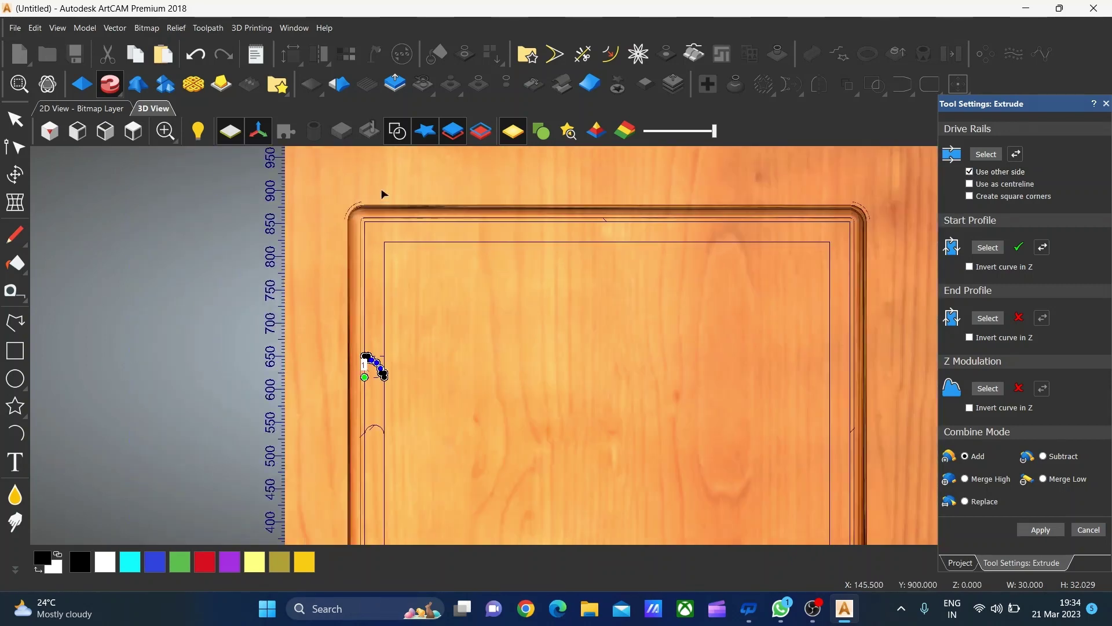
pyautogui.scroll(1, 362, 213)
pyautogui.scroll(1, 362, 213)
pyautogui.scroll(1, 365, 236)
pyautogui.scroll(-2, 365, 260)
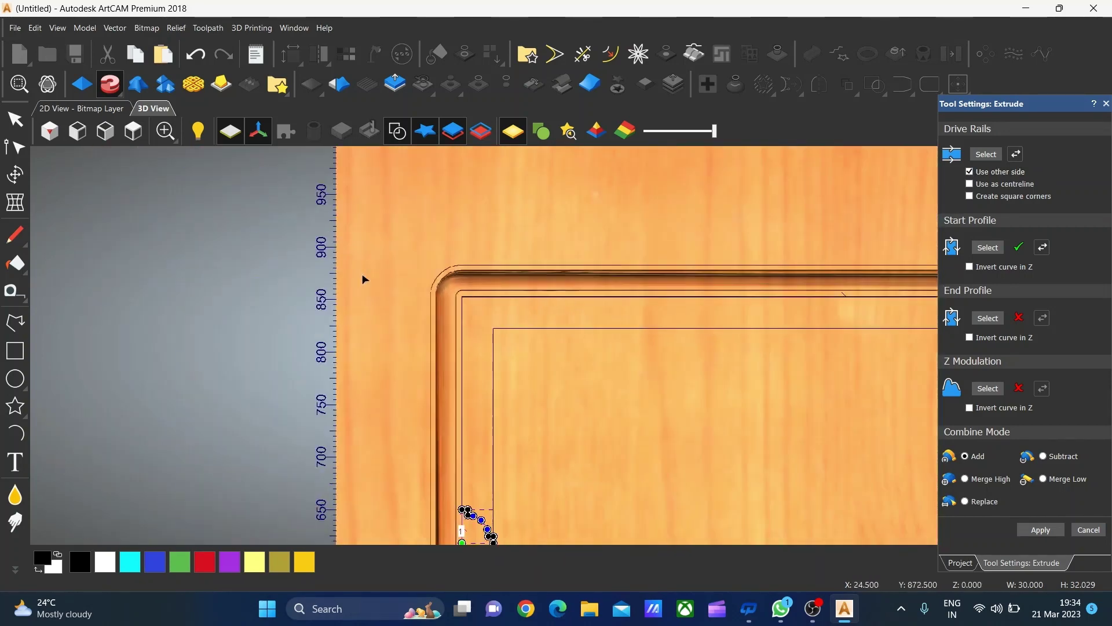
pyautogui.scroll(2, 446, 296)
pyautogui.scroll(-2, 637, 333)
pyautogui.scroll(-2, 695, 388)
pyautogui.scroll(1, 719, 417)
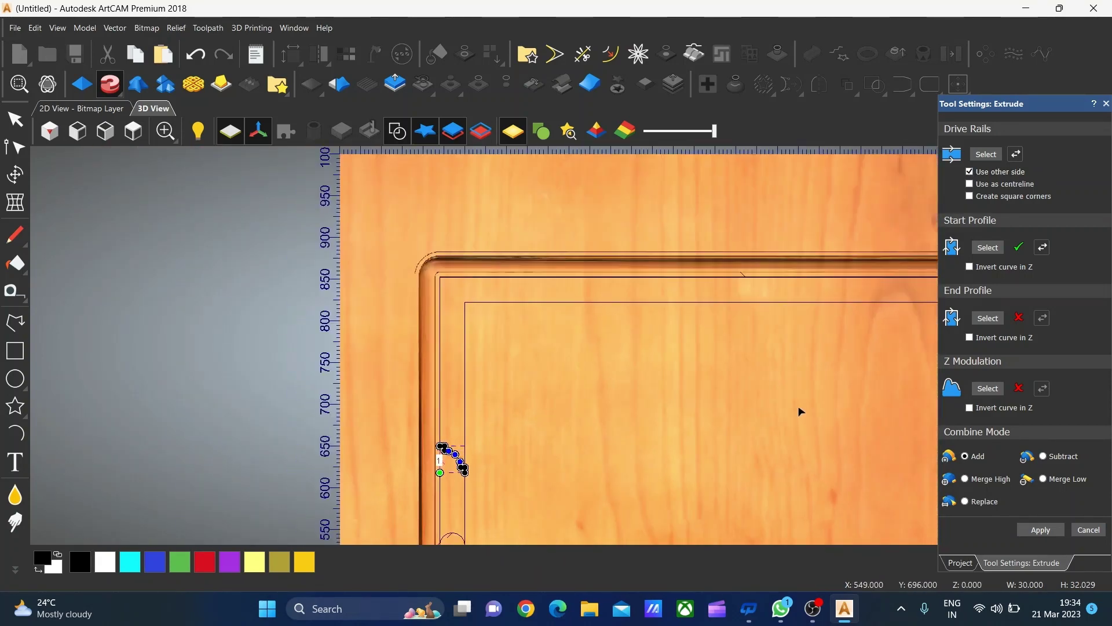
pyautogui.scroll(-1, 793, 385)
pyautogui.scroll(1, 753, 376)
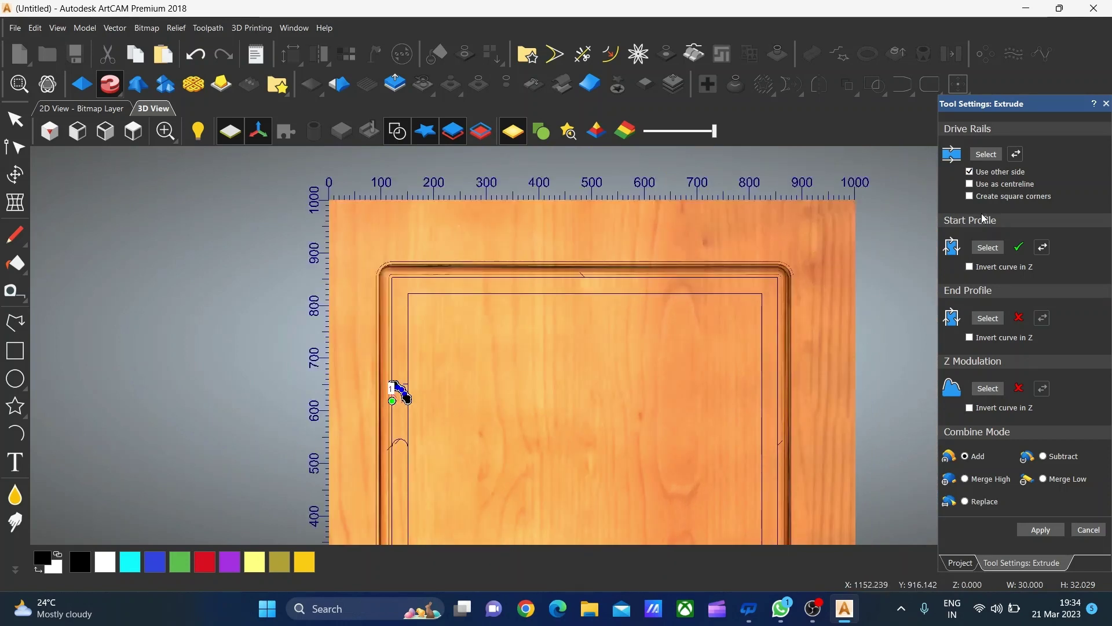
pyautogui.click(970, 184)
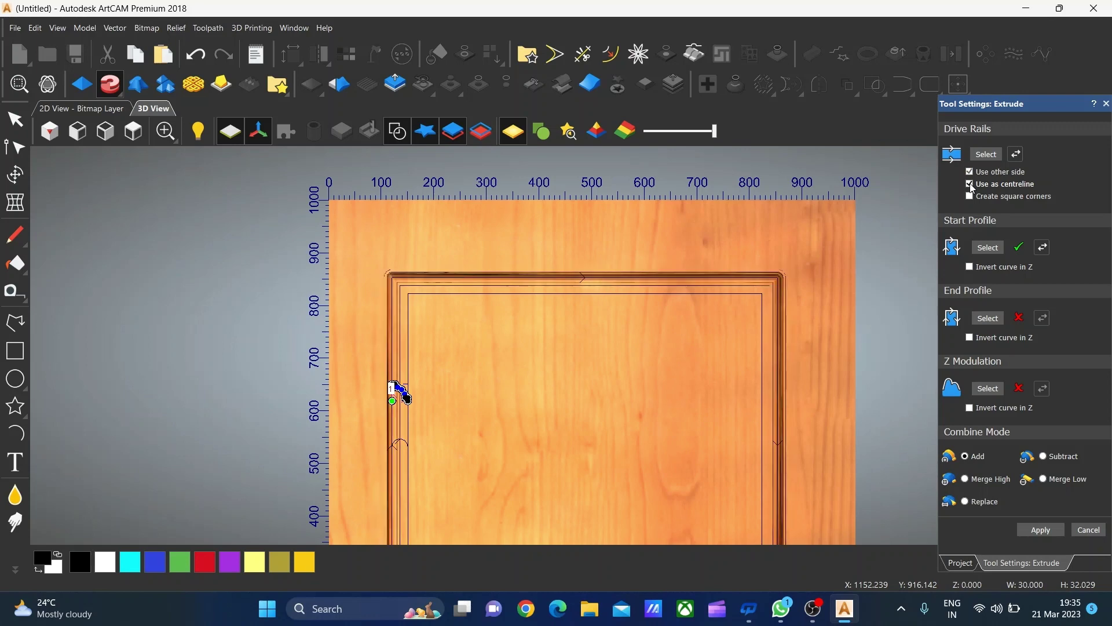
pyautogui.scroll(2, 444, 251)
pyautogui.scroll(2, 444, 251)
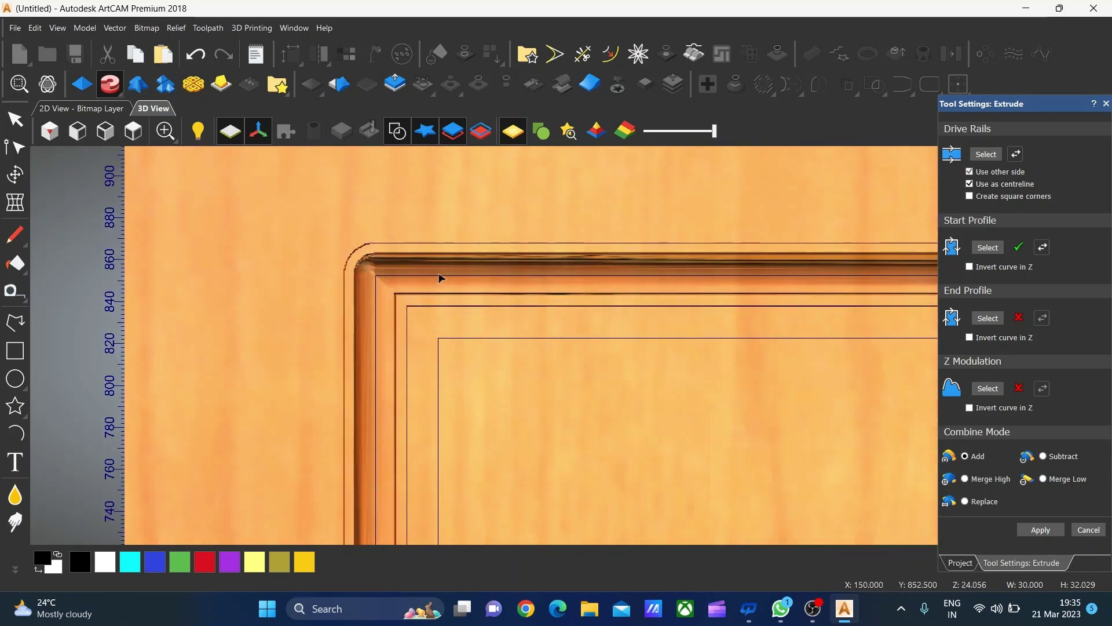
pyautogui.click(969, 197)
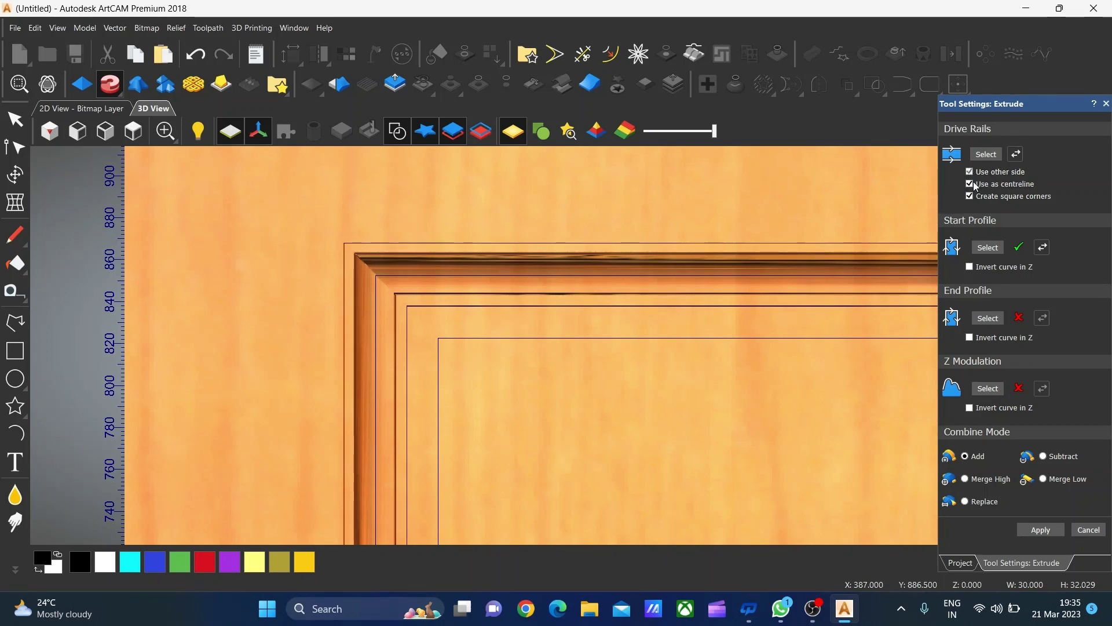
pyautogui.click(974, 183)
pyautogui.click(969, 173)
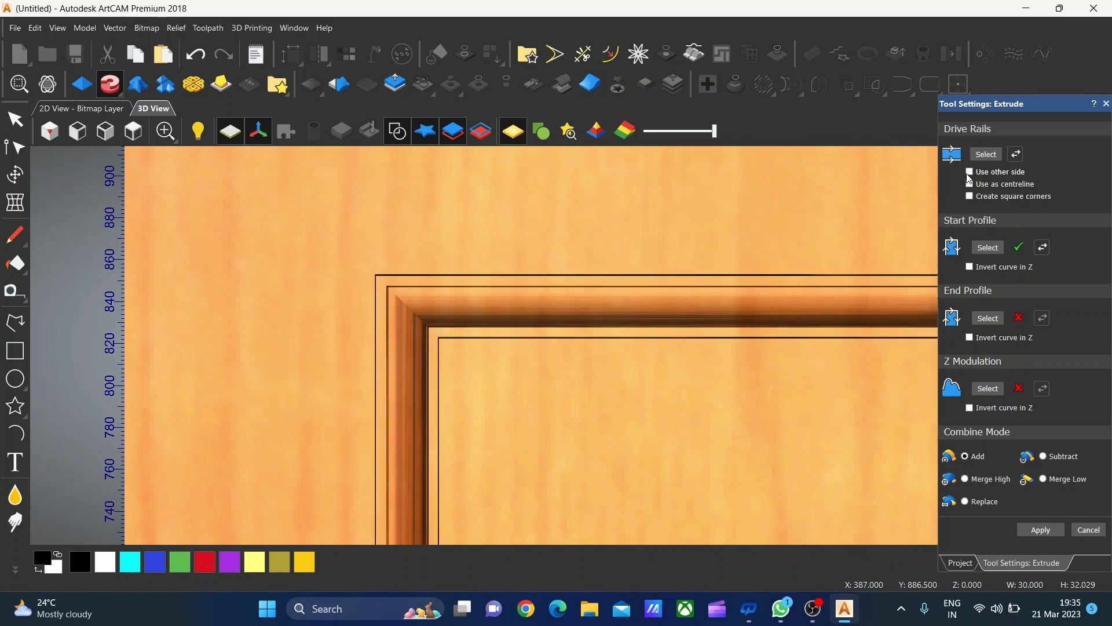
pyautogui.scroll(-2, 454, 390)
pyautogui.scroll(1, 715, 402)
pyautogui.scroll(-3, 767, 417)
pyautogui.scroll(3, 759, 453)
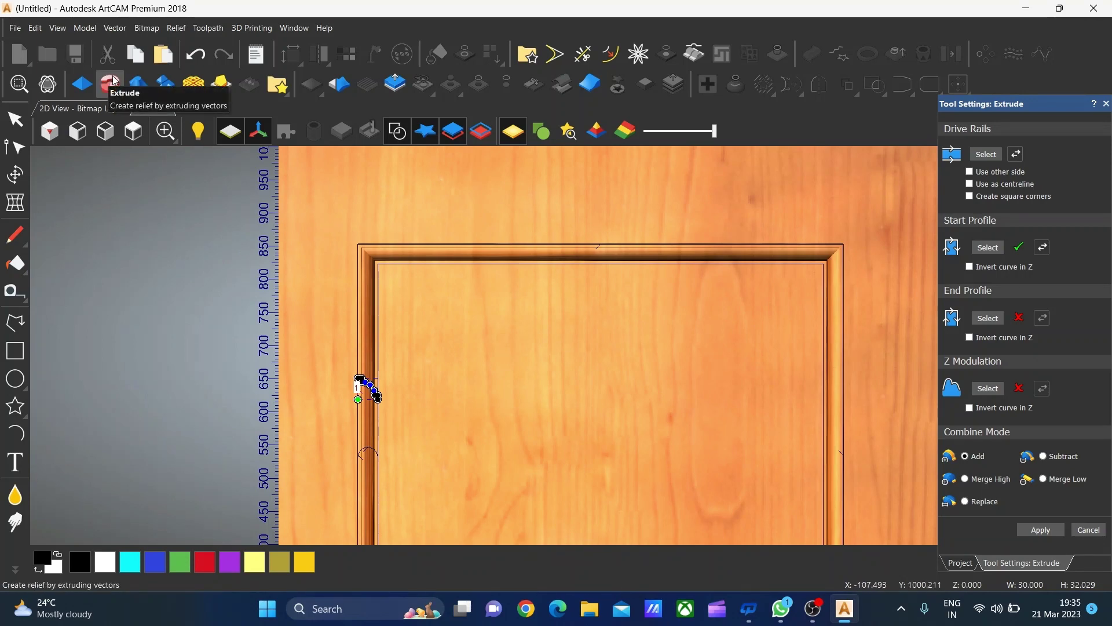
pyautogui.scroll(-3, 542, 299)
pyautogui.scroll(2, 680, 349)
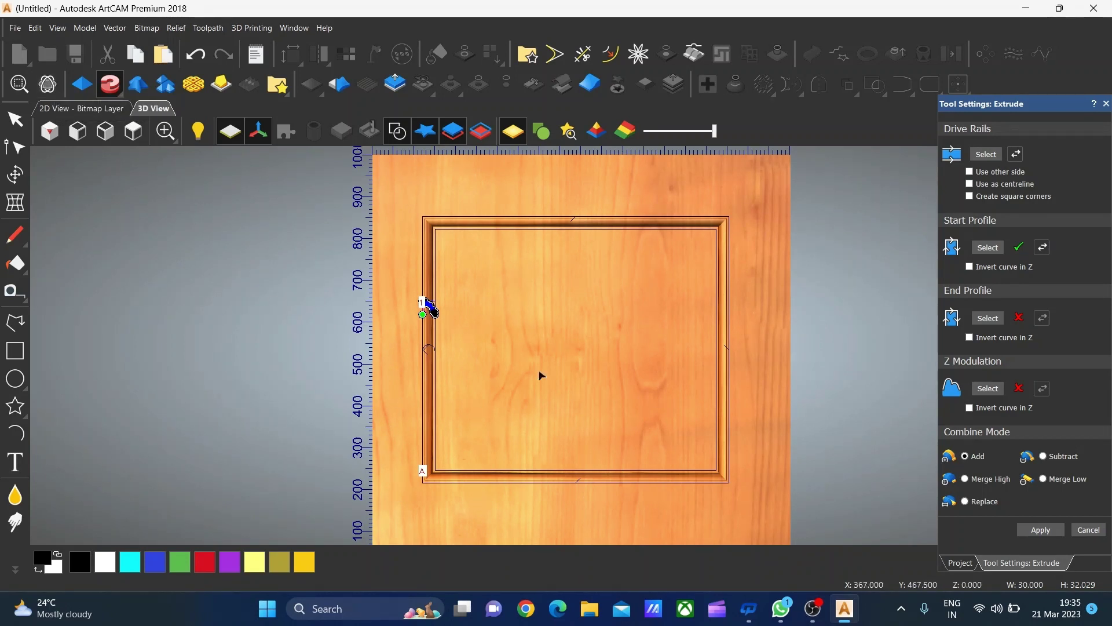
pyautogui.scroll(-2, 541, 376)
pyautogui.scroll(2, 606, 328)
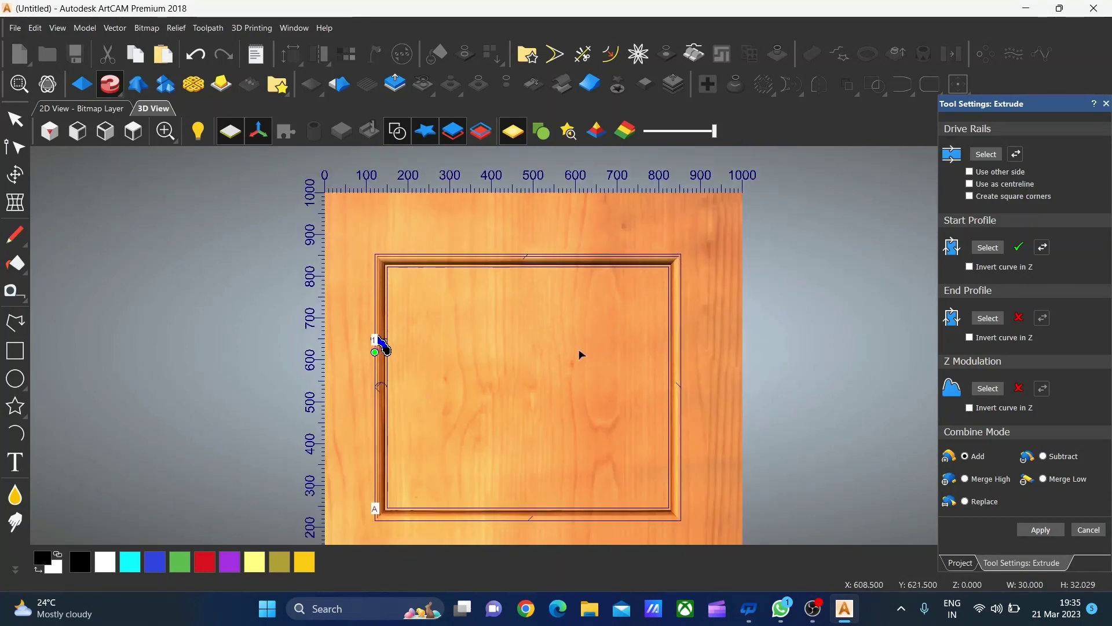